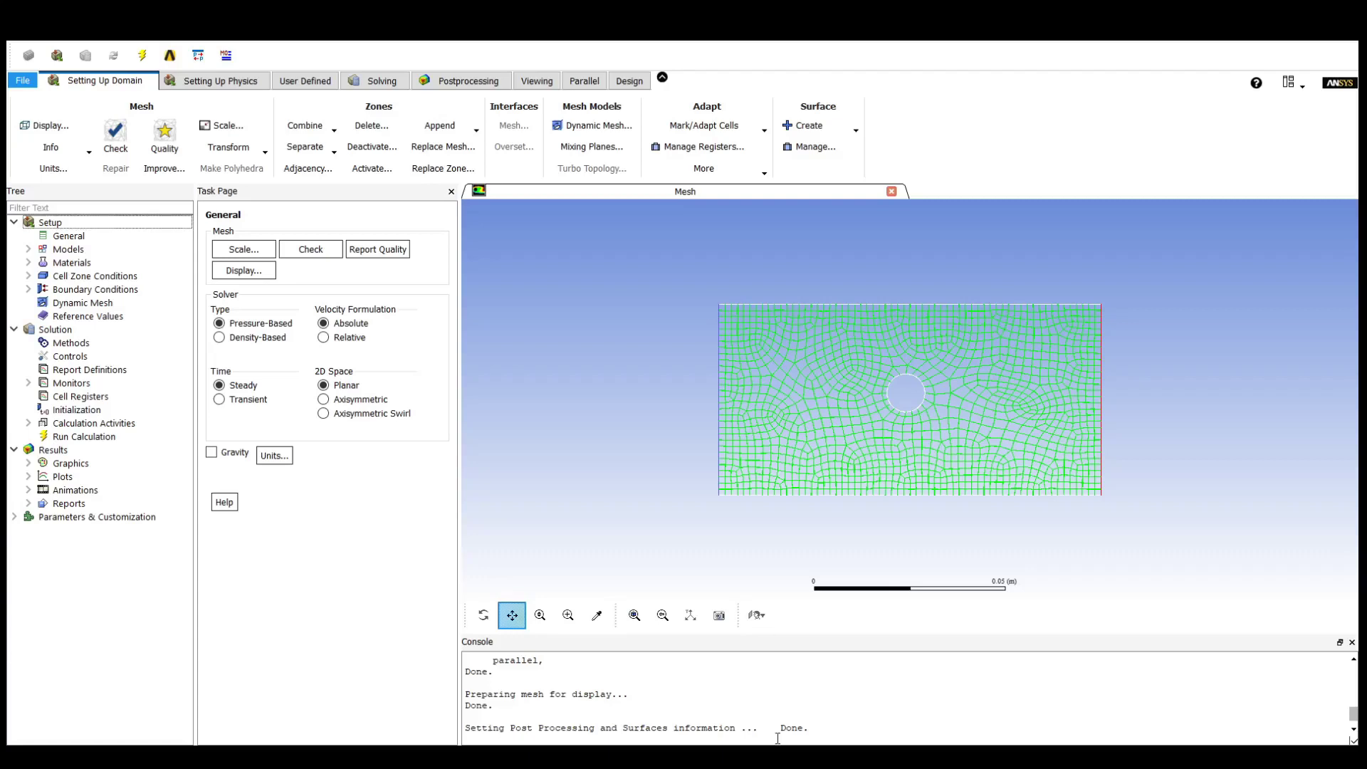
- Expand the models and materials in the setup and open the fluid materials for creating or editing
left_click(50, 223)
left_click(63, 237)
left_click(28, 249)
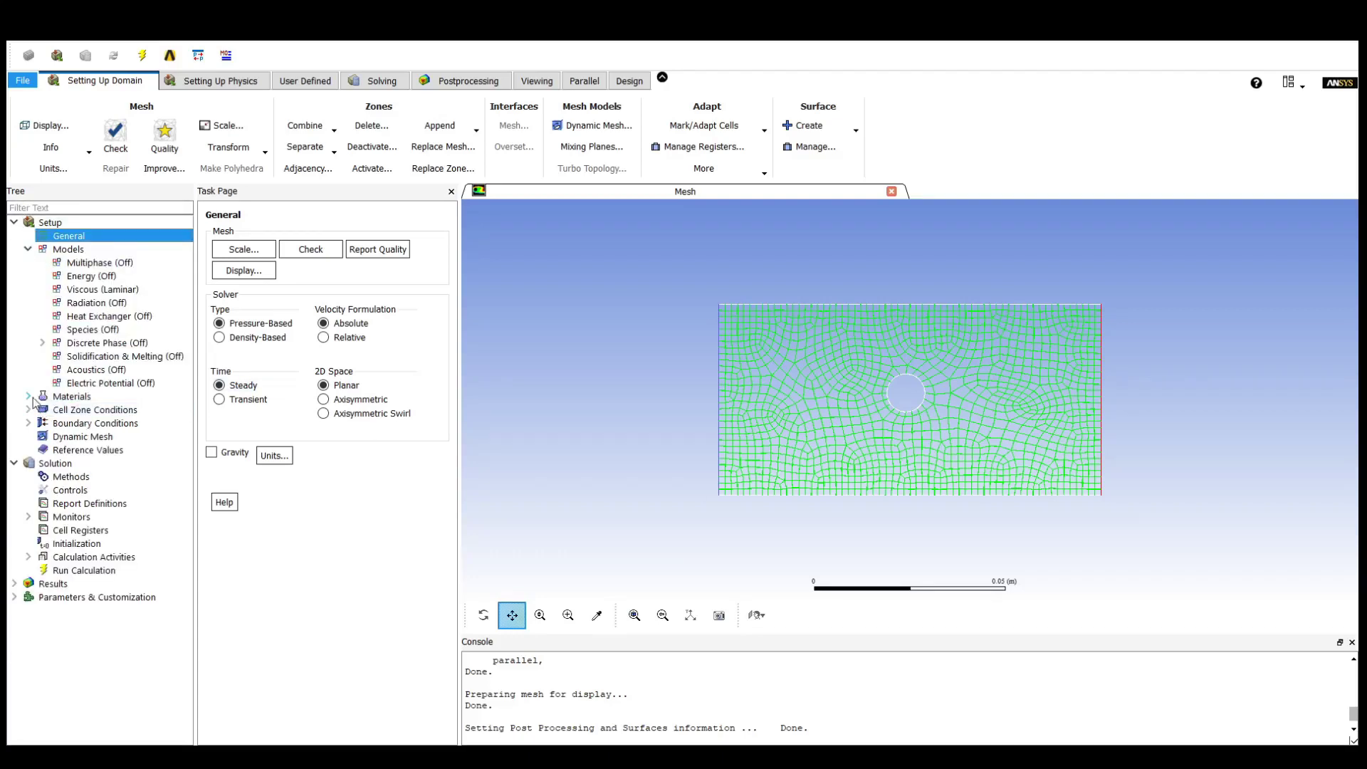
left_click(29, 397)
left_click(89, 397)
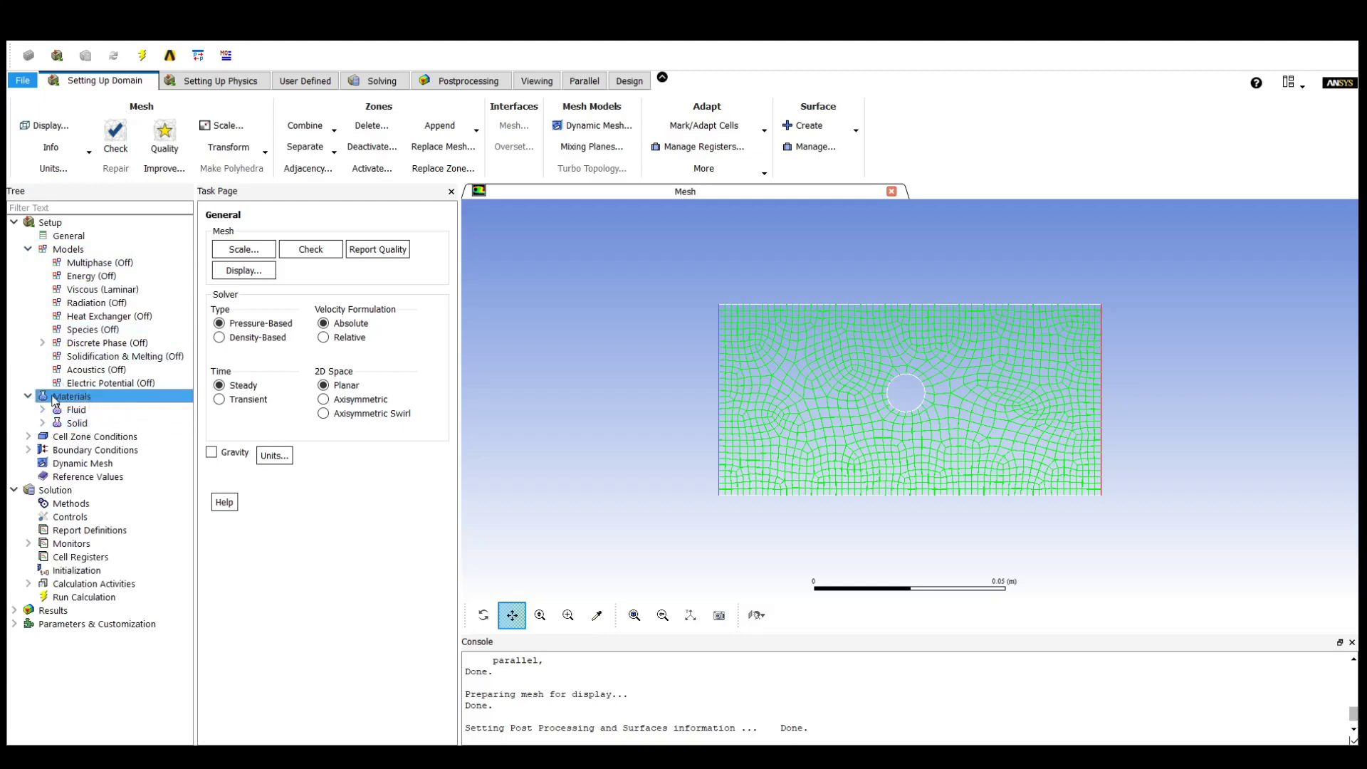
double_click(139, 398)
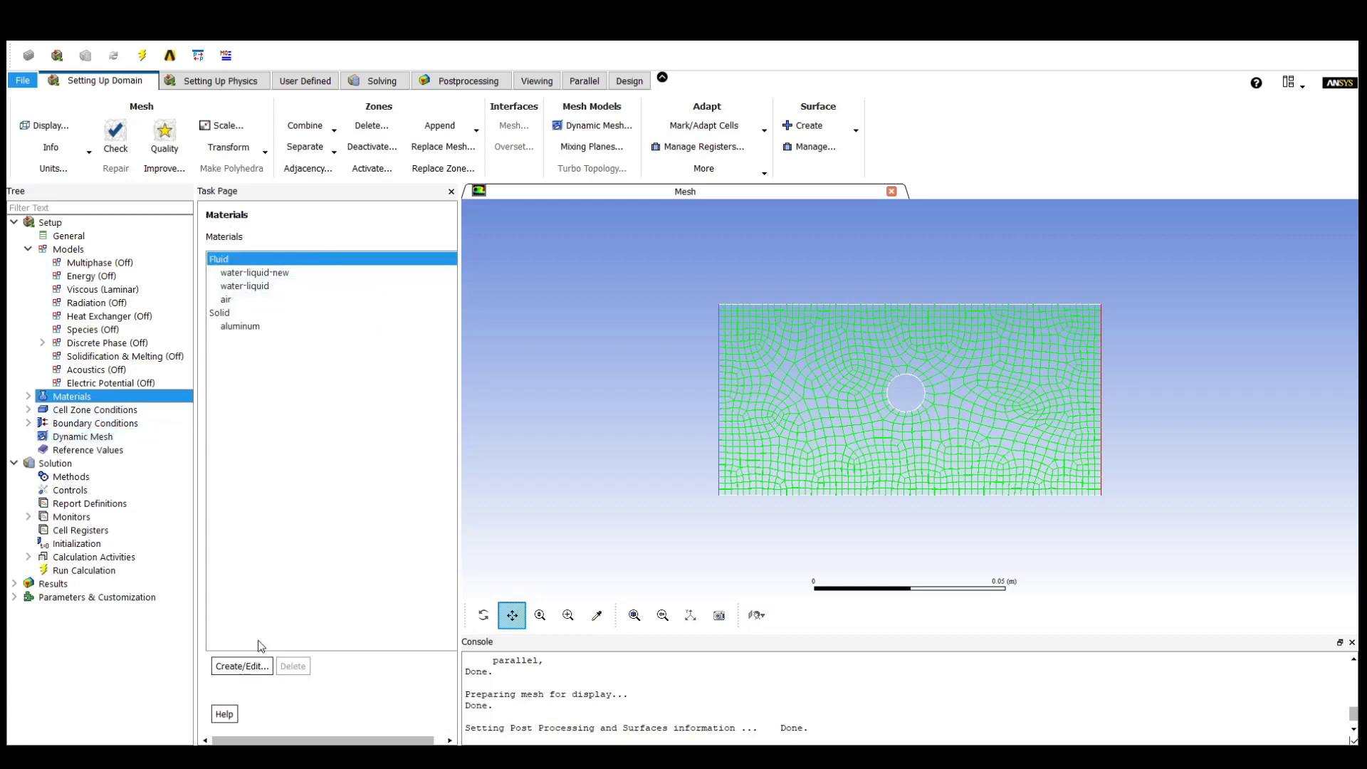
left_click(246, 666)
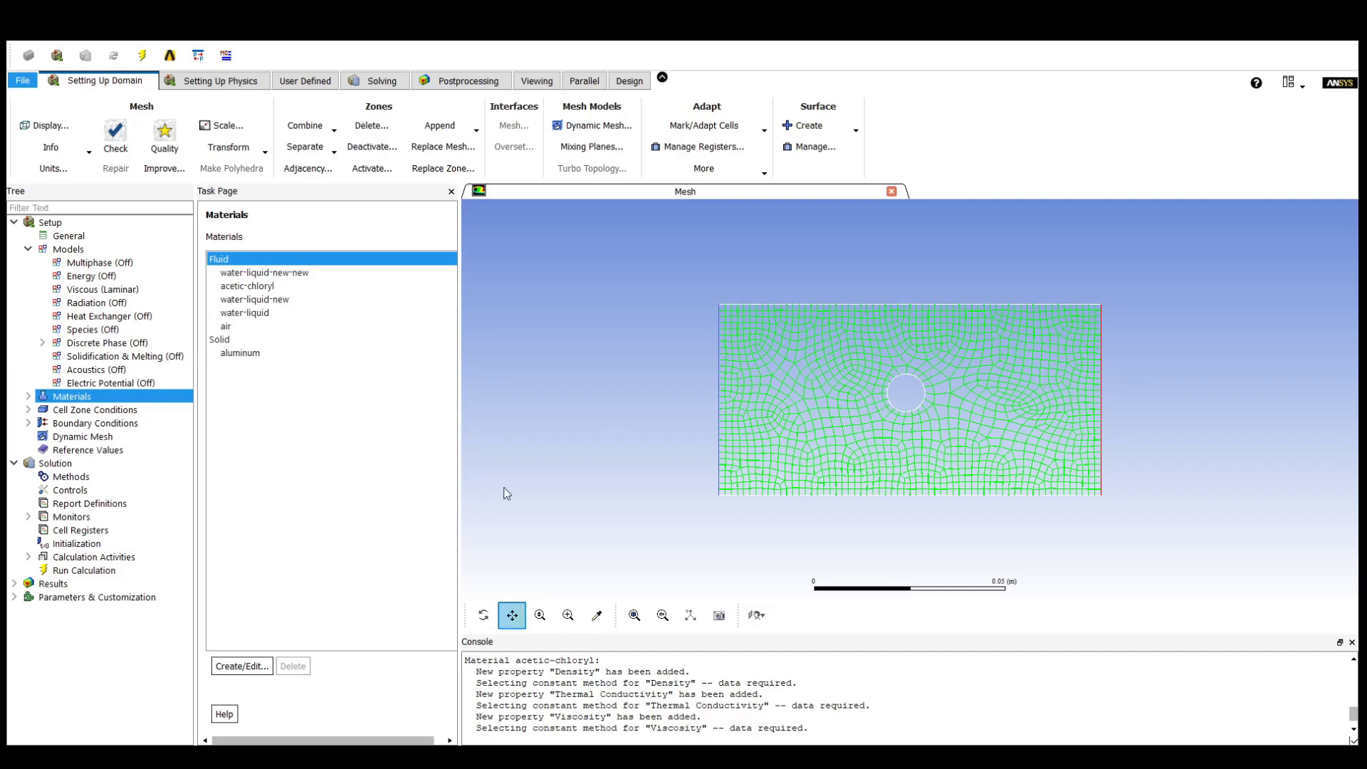
- Delete acetic-chloryl and water-liquid-new from the fluid materials
left_click(28, 396)
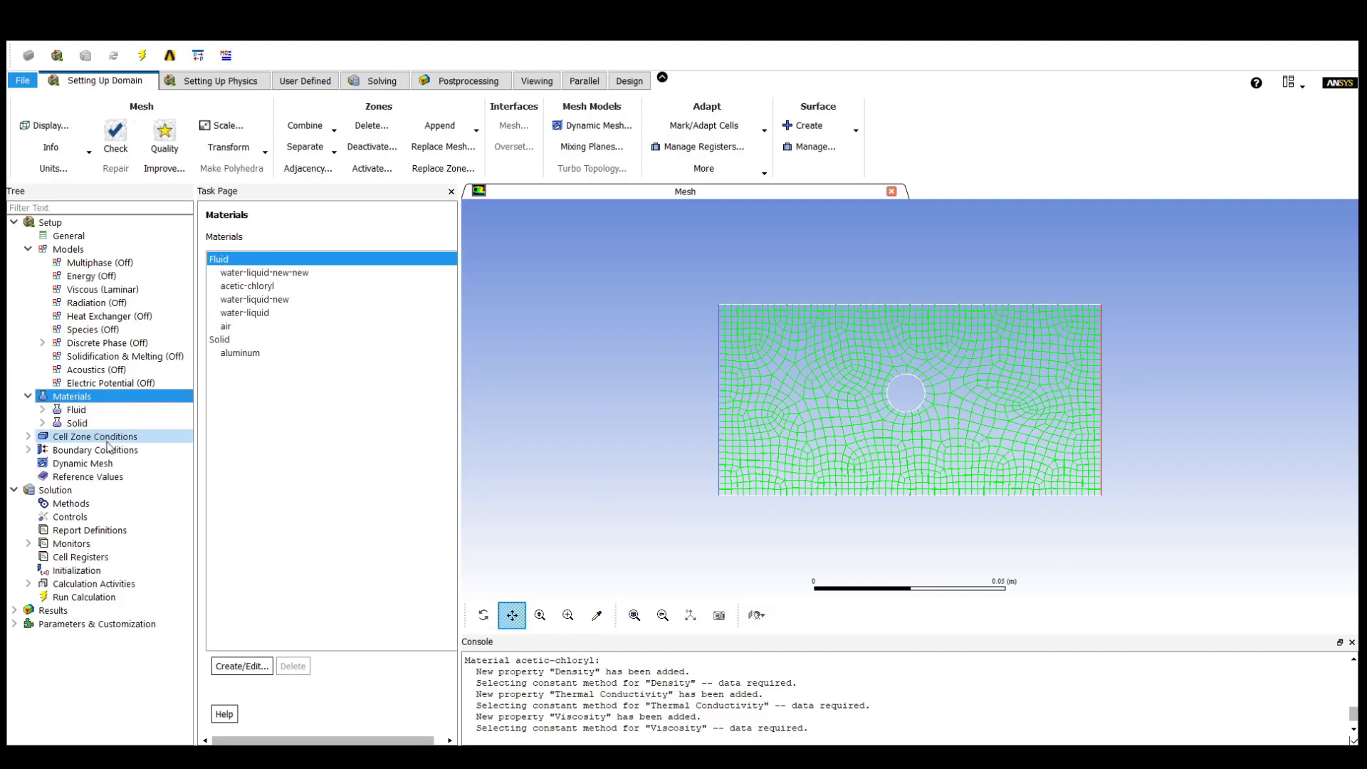
left_click(43, 410)
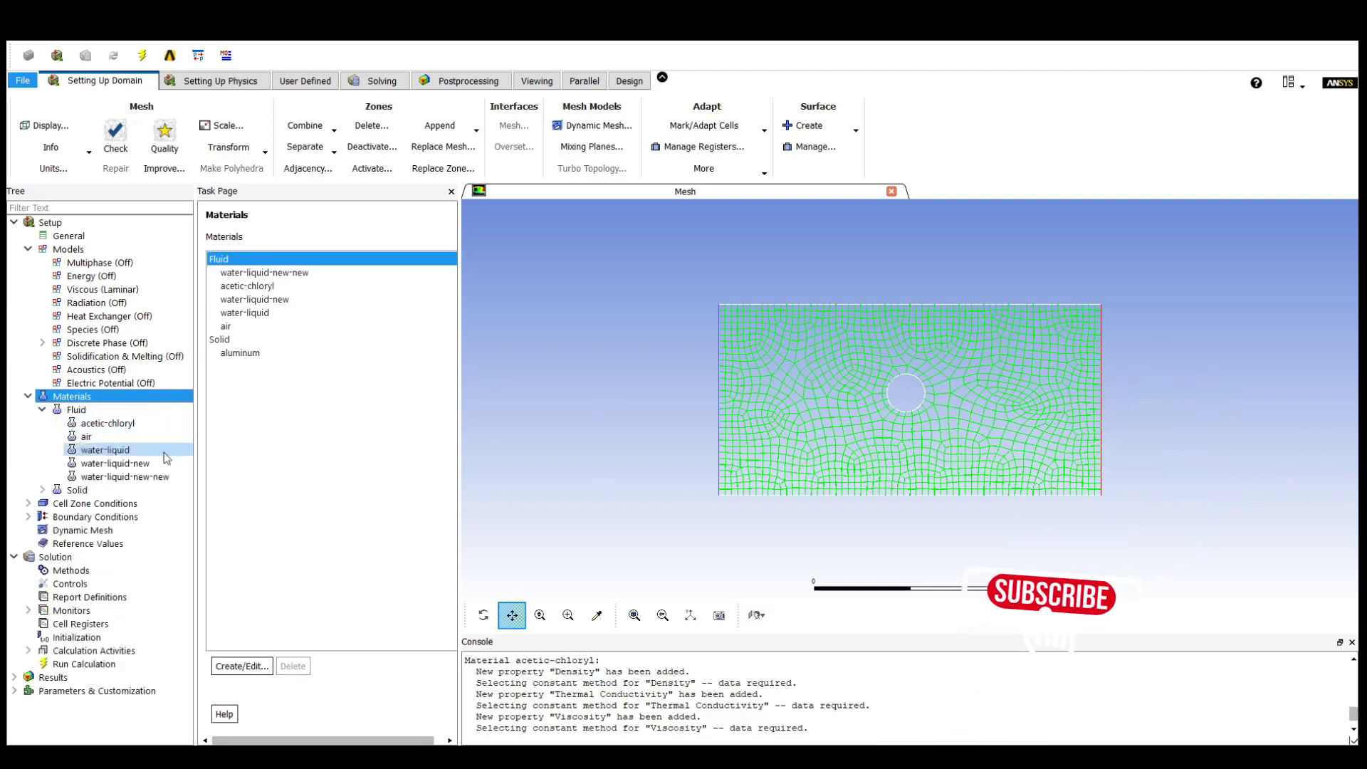
left_click(114, 424)
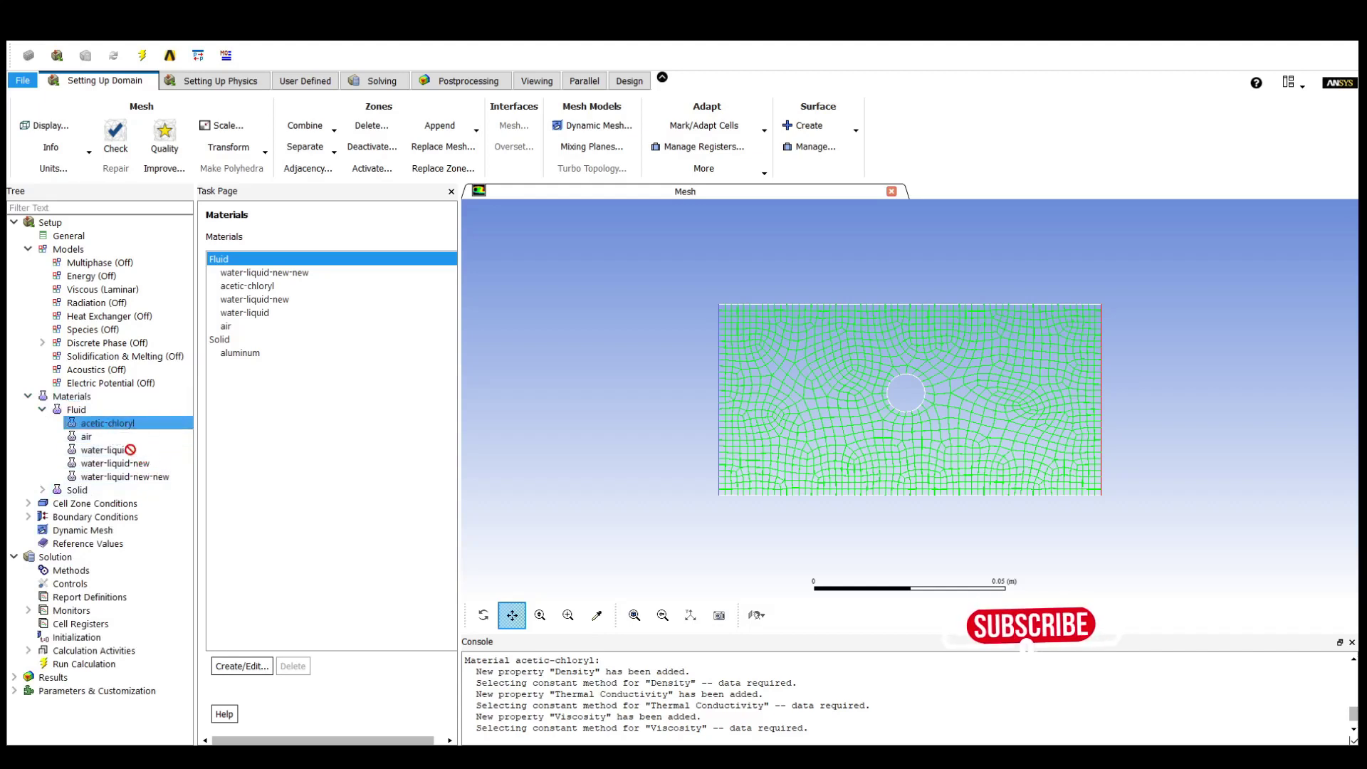
key("Delete")
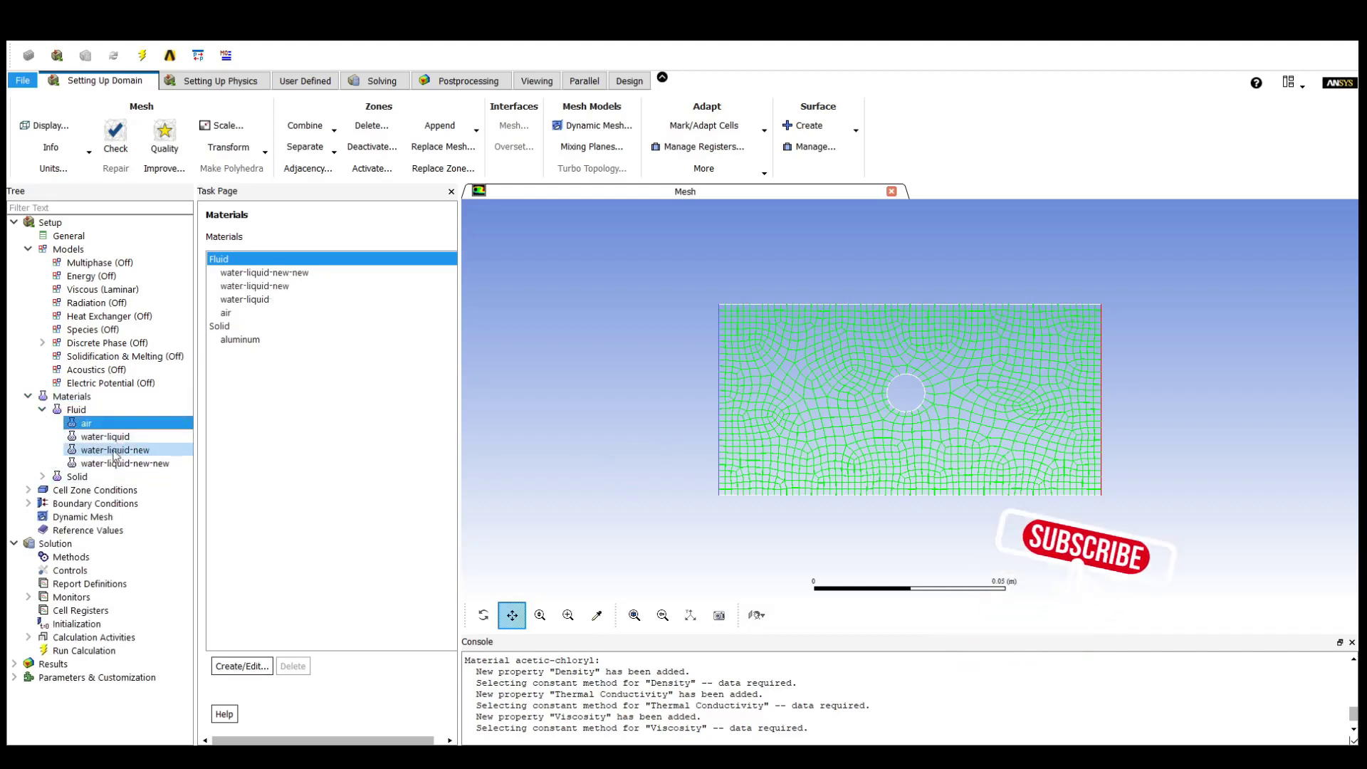
left_click(114, 450)
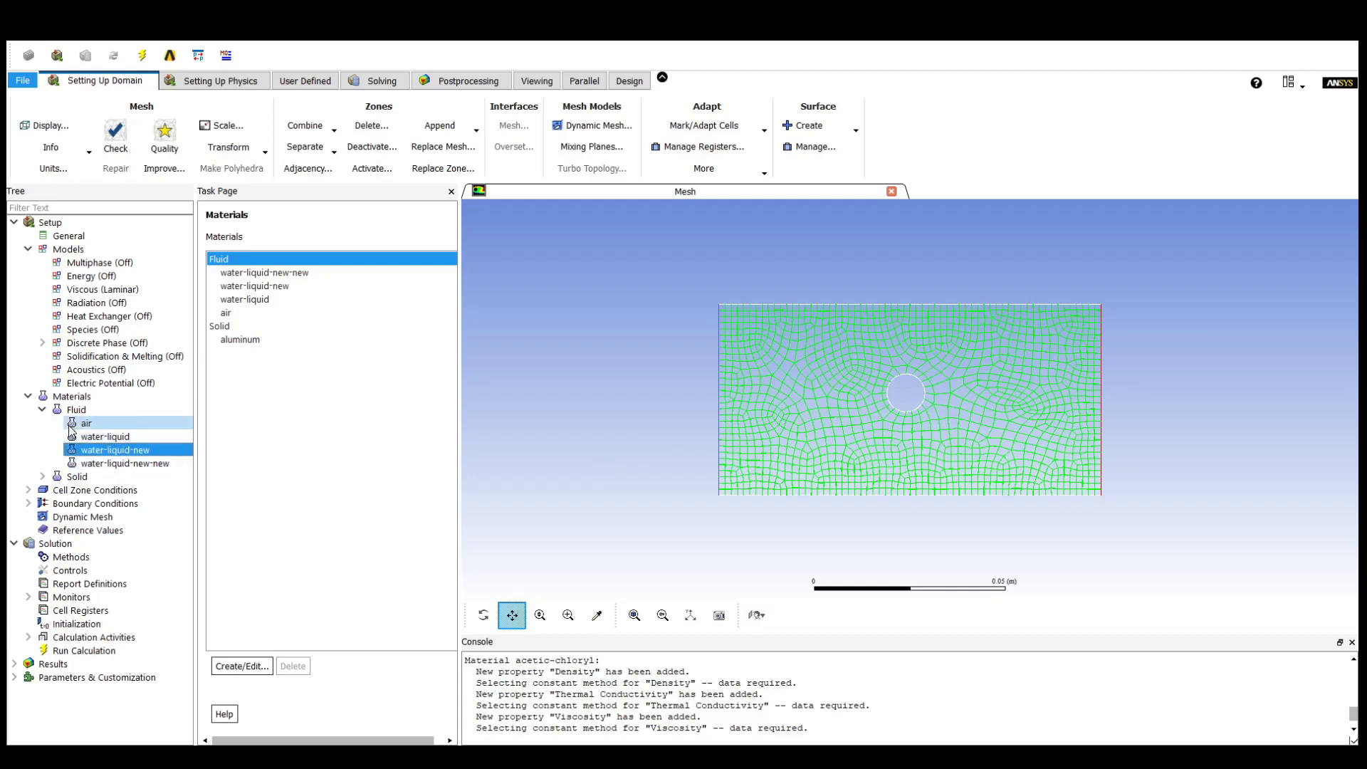
left_click_drag(73, 453, 612, 453)
key("Delete")
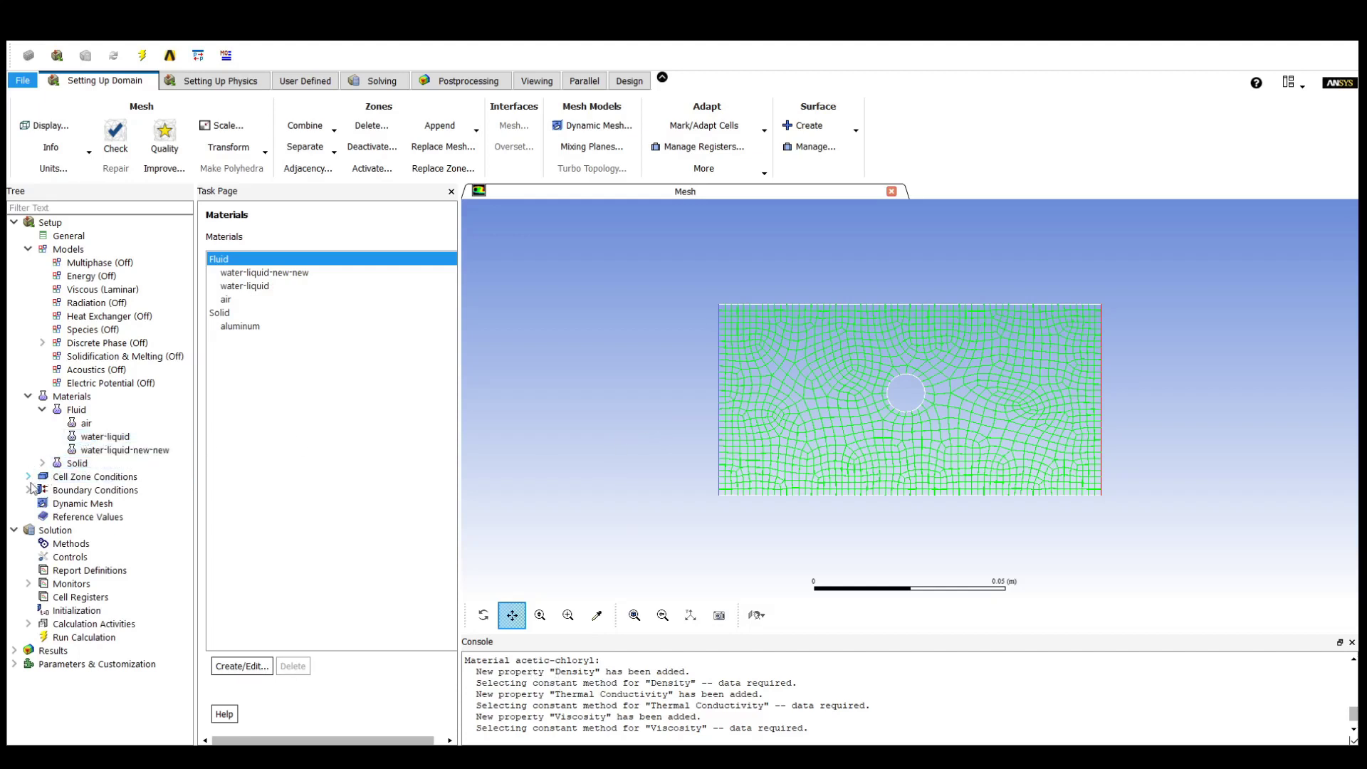
- Review the surface_body cell zone and the inlet, interior-surface_body, outlet and wall boundary conditions
left_click(28, 477)
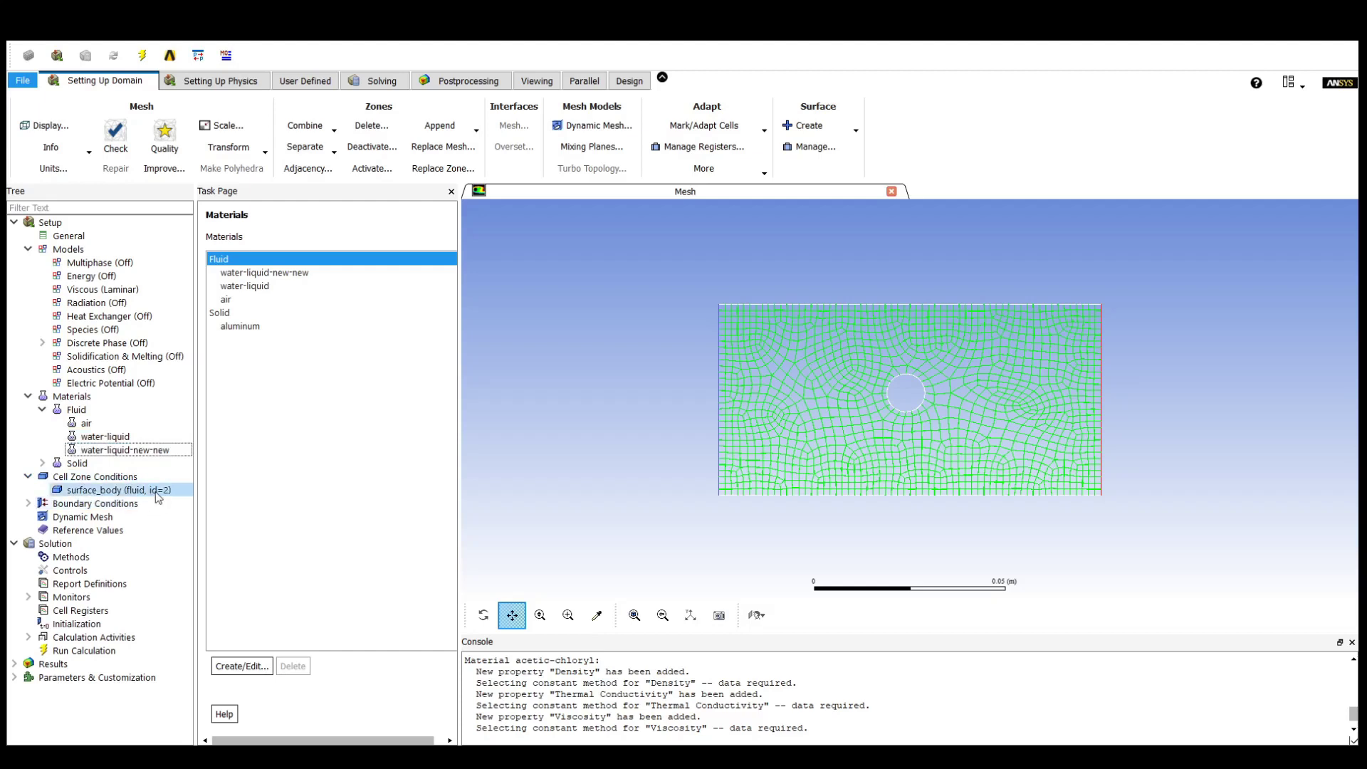
left_click(83, 492)
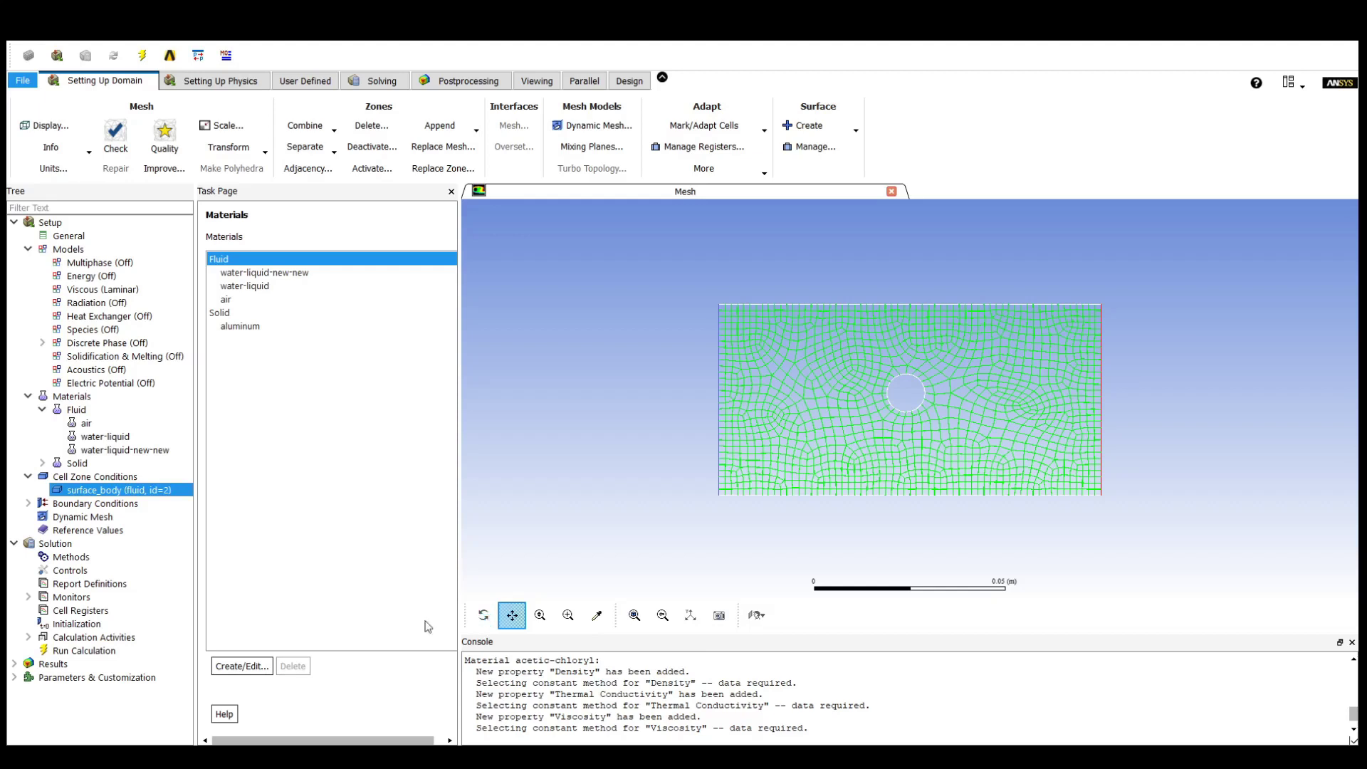
left_click(28, 503)
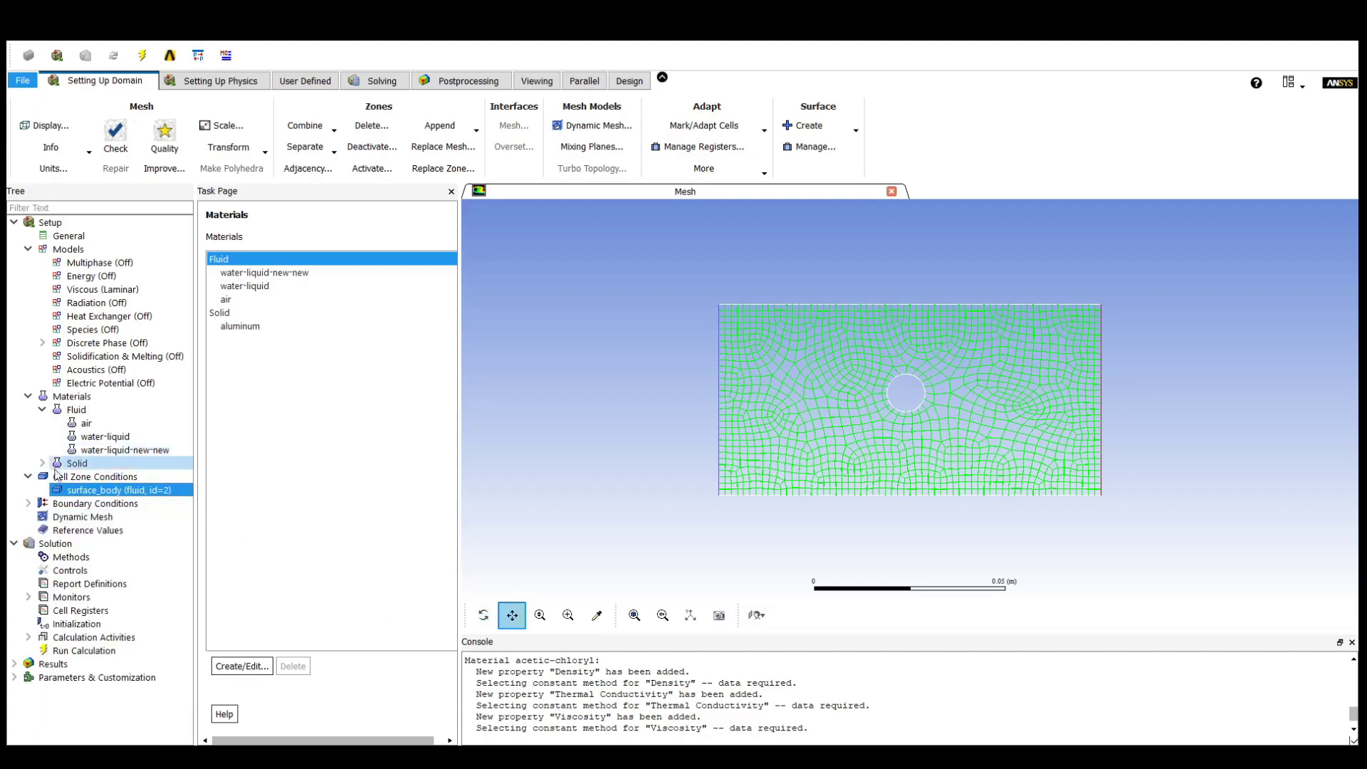
left_click(27, 503)
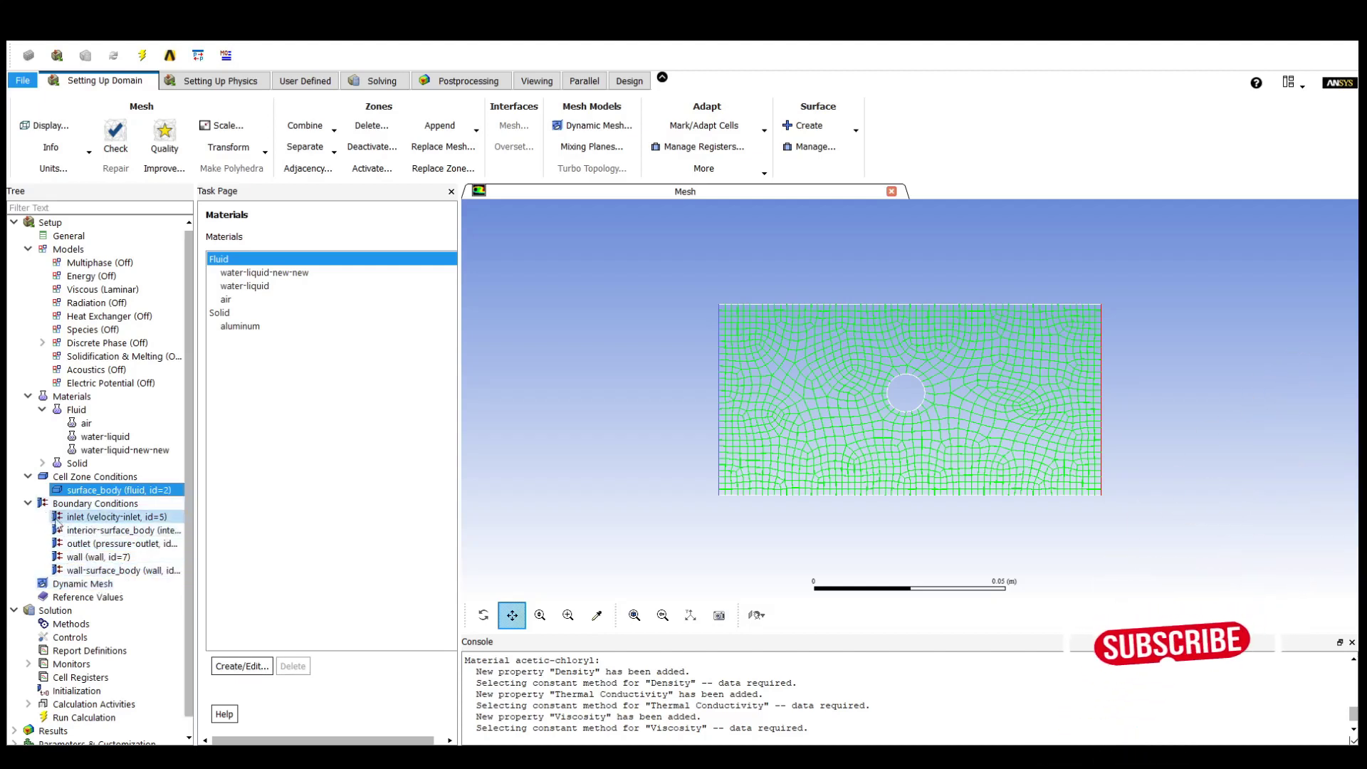
left_click(143, 517)
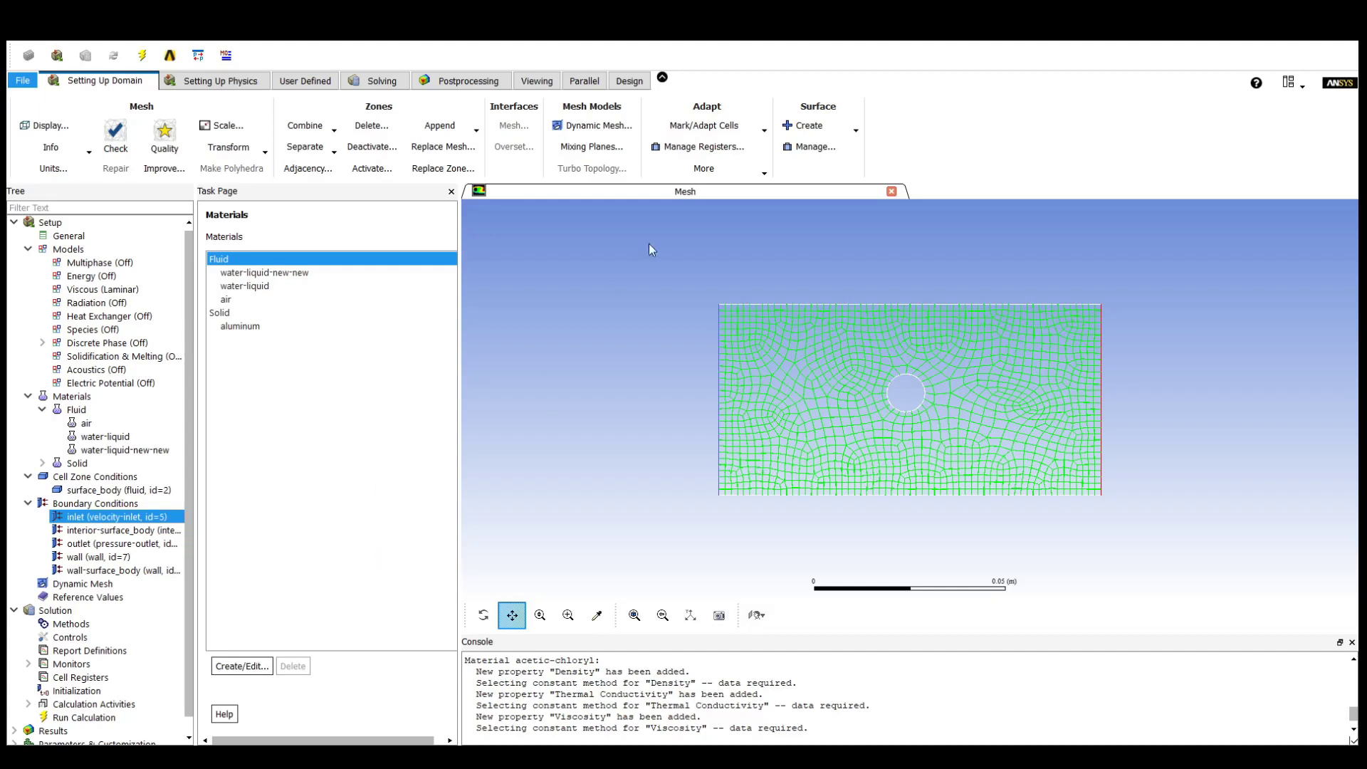
scroll(126, 513, "down", 1)
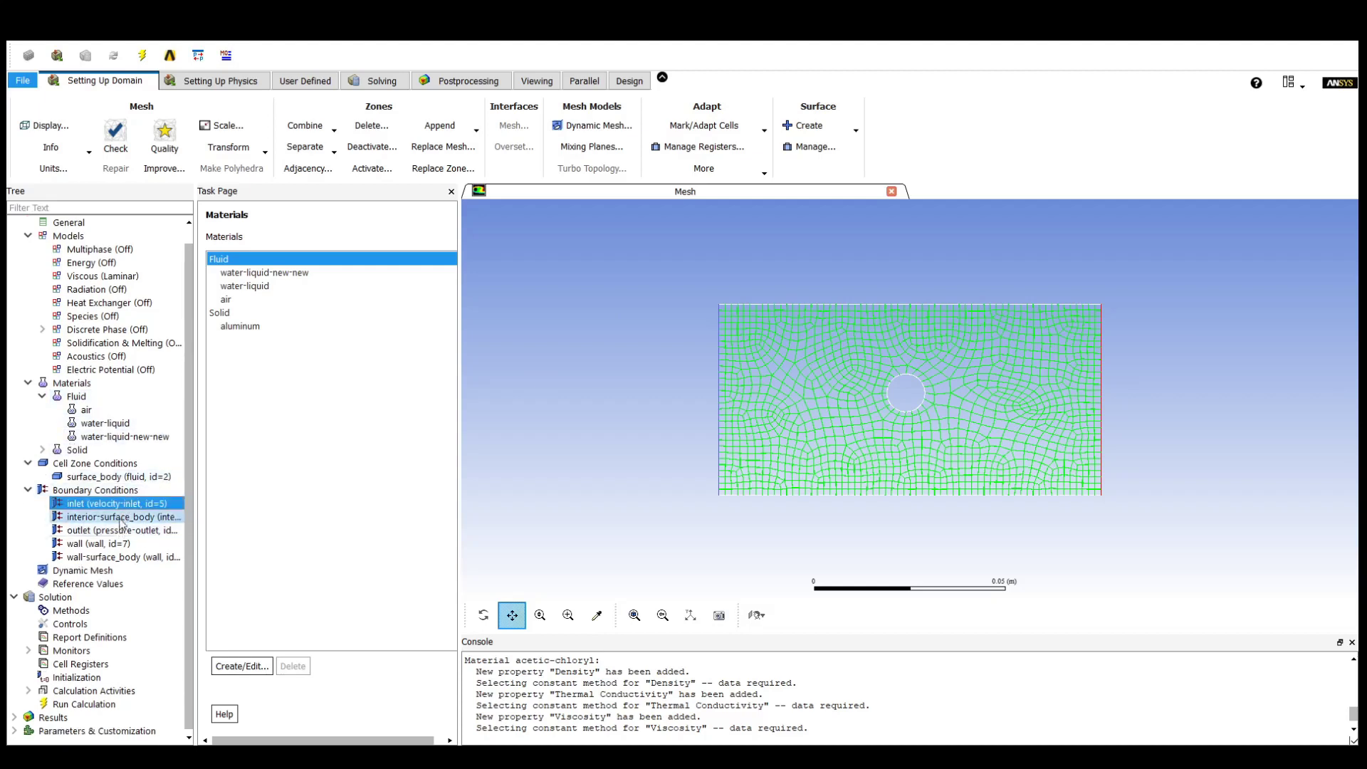
left_click(125, 516)
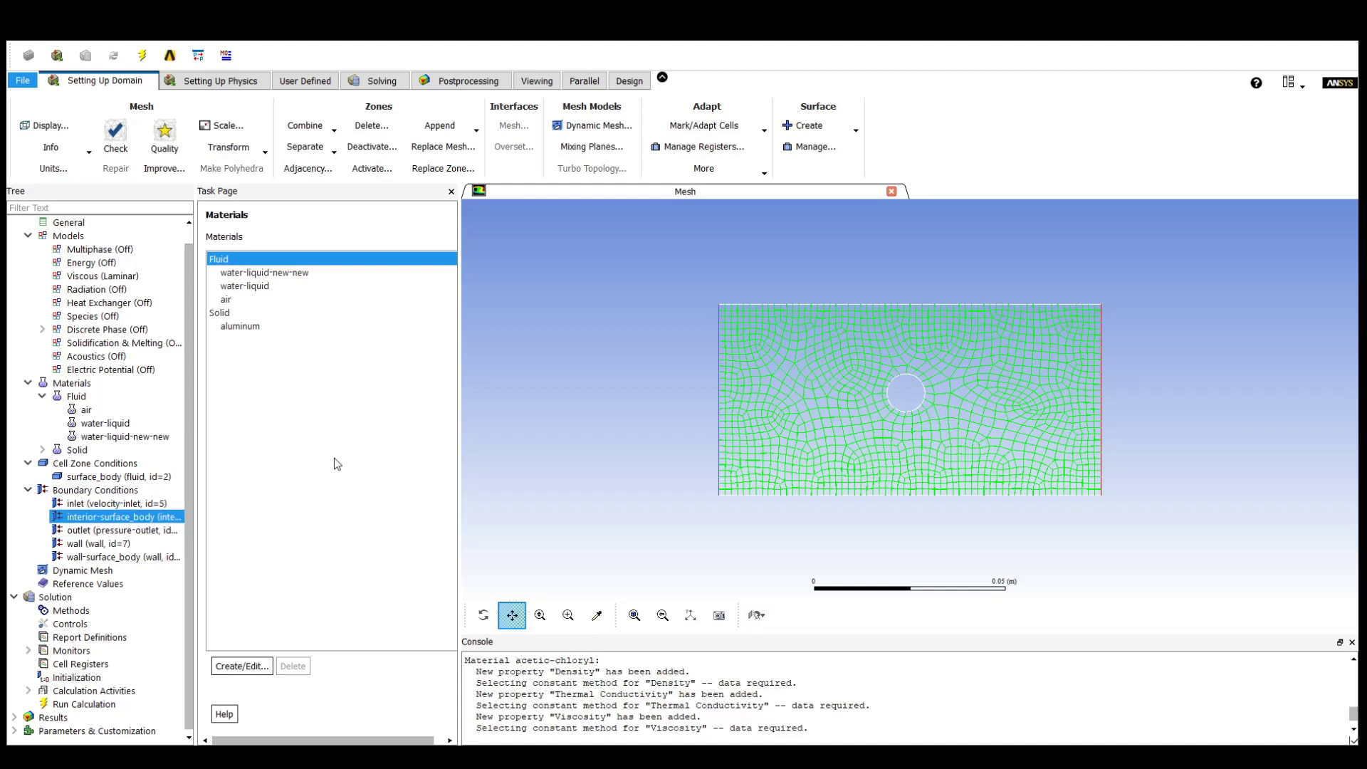
left_click(140, 531)
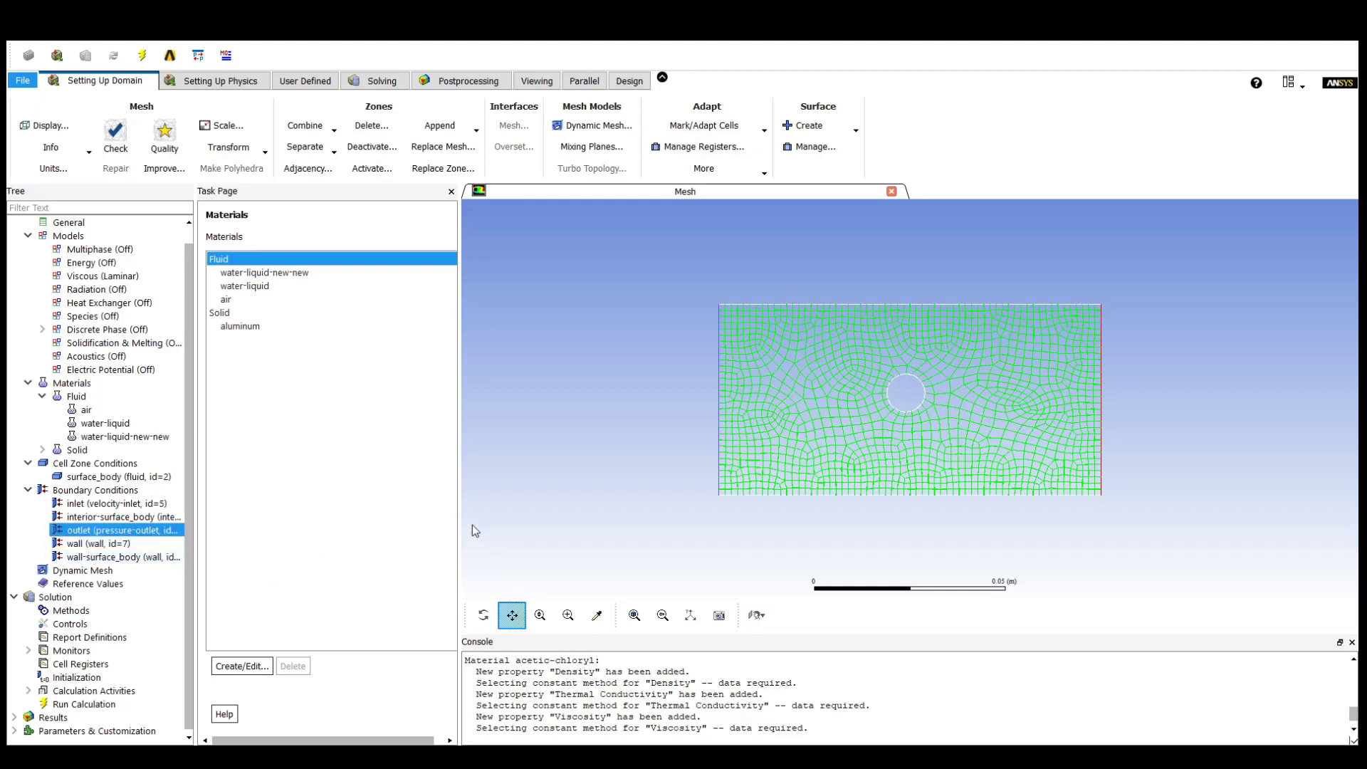
key("Down")
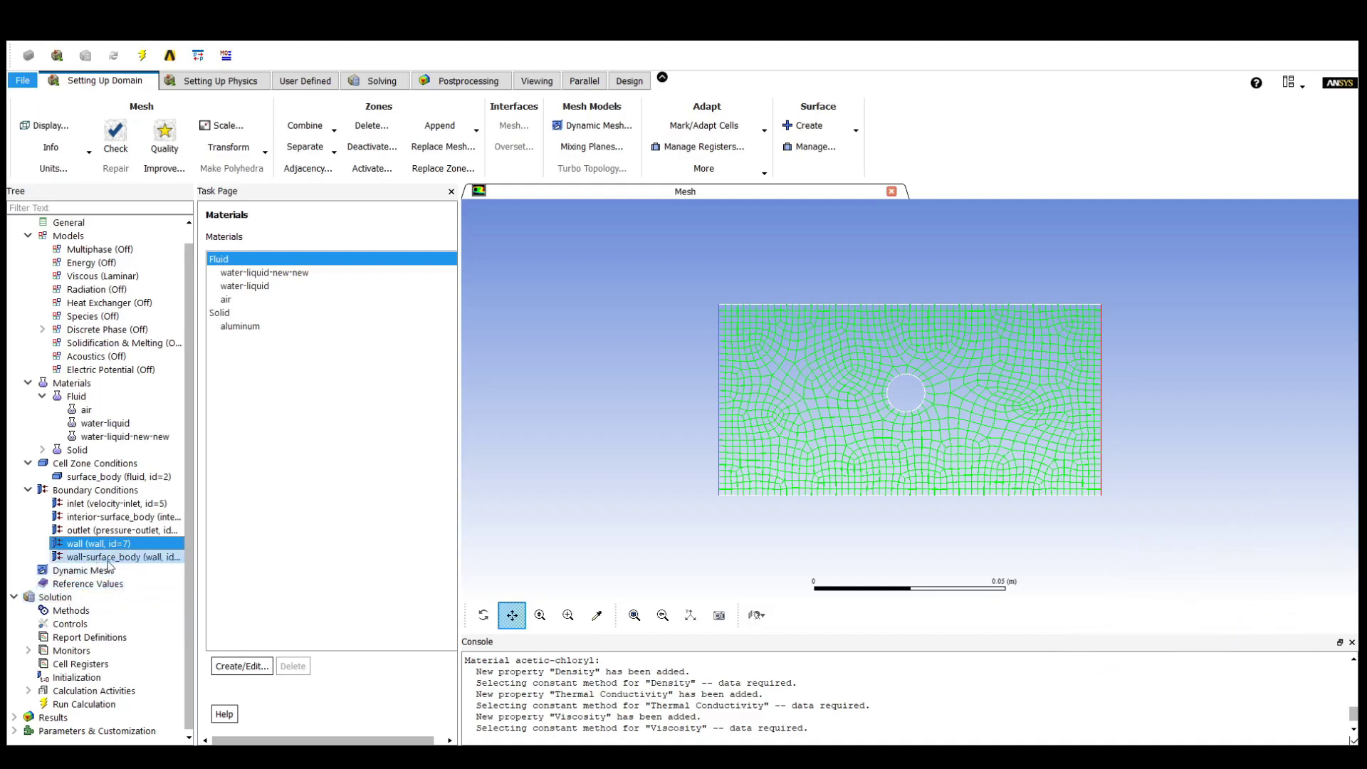
left_click(163, 532)
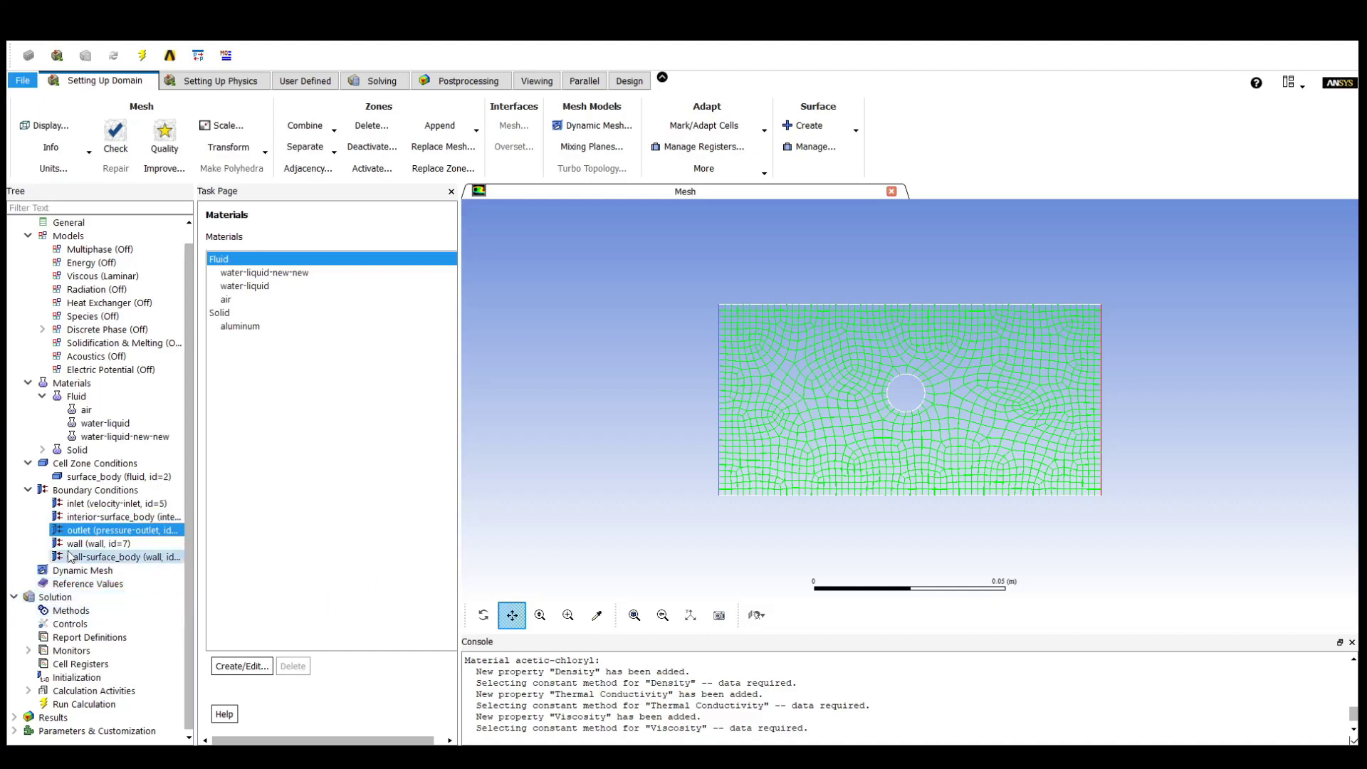
- Review the solution methods, the available monitors and the cell registers entry
left_click(69, 610)
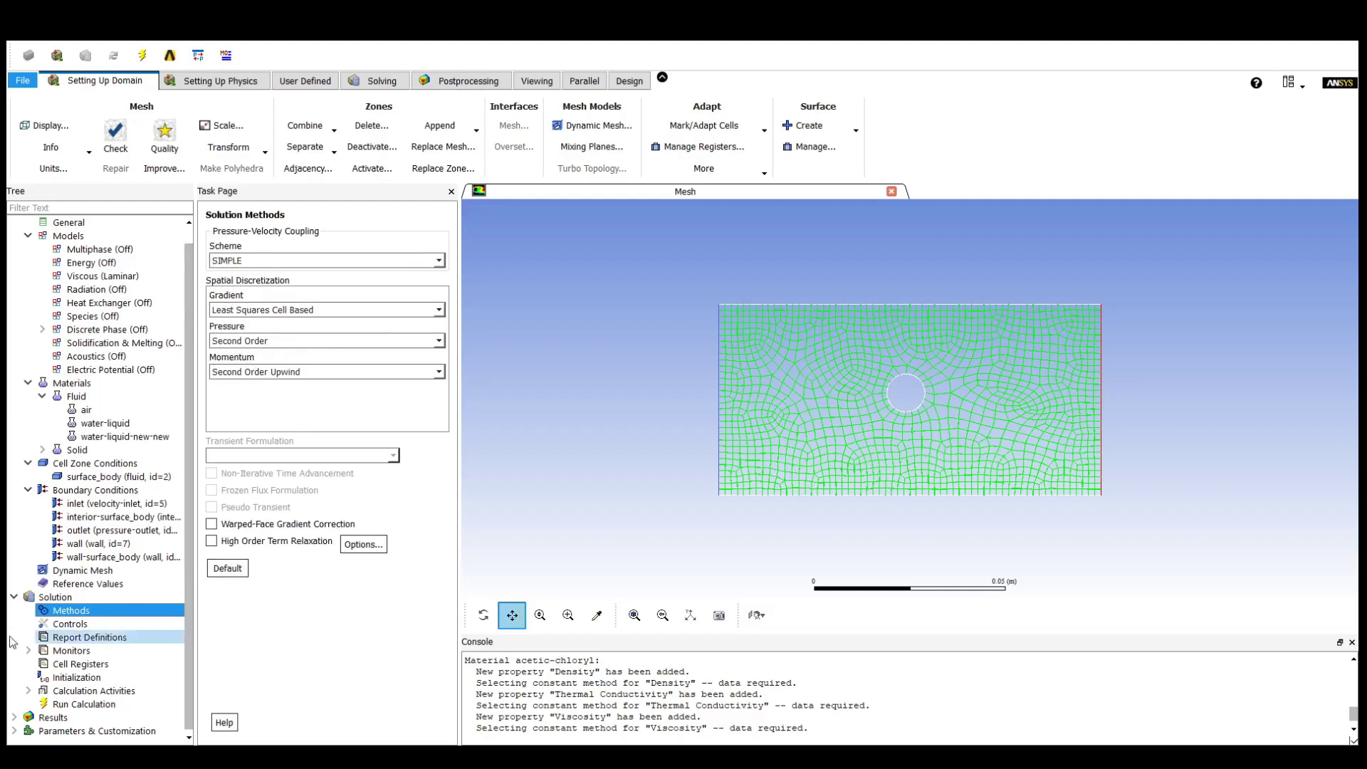
double_click(71, 650)
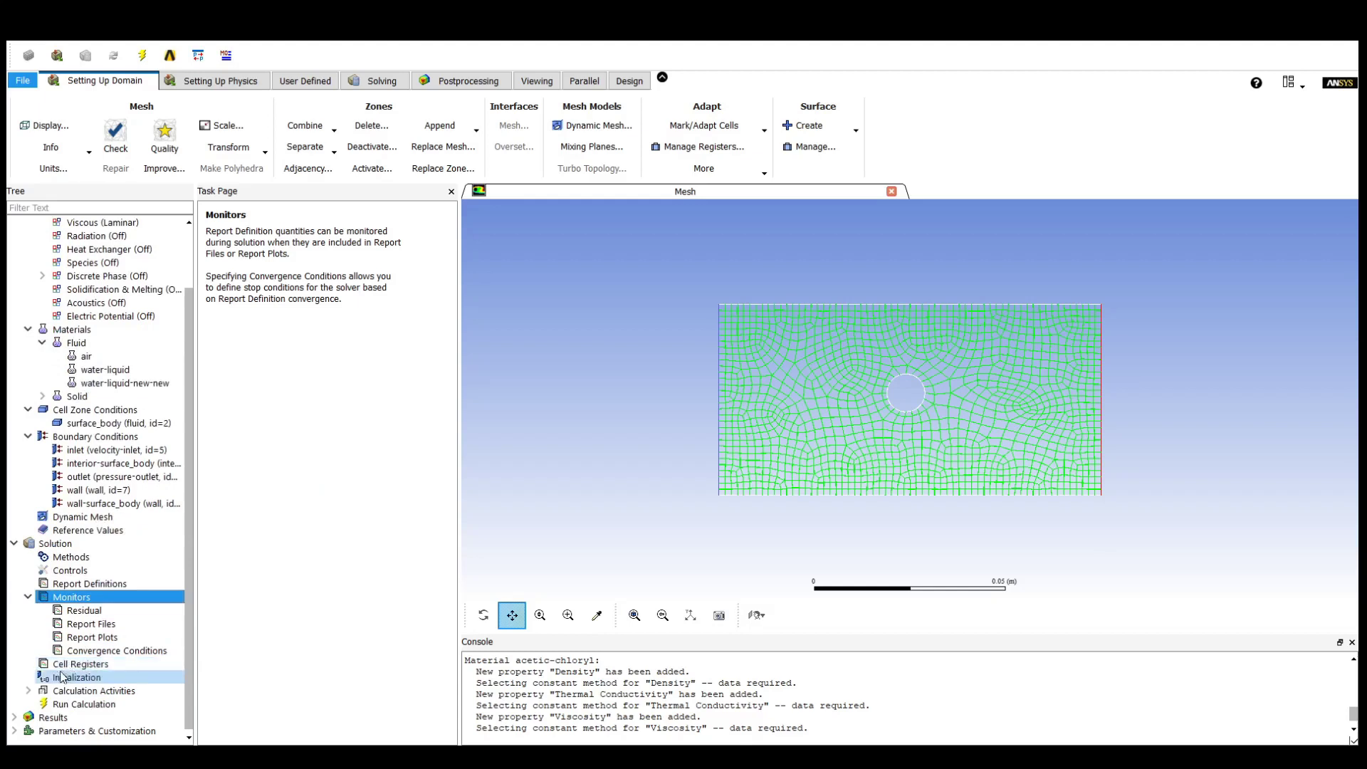
left_click(89, 665)
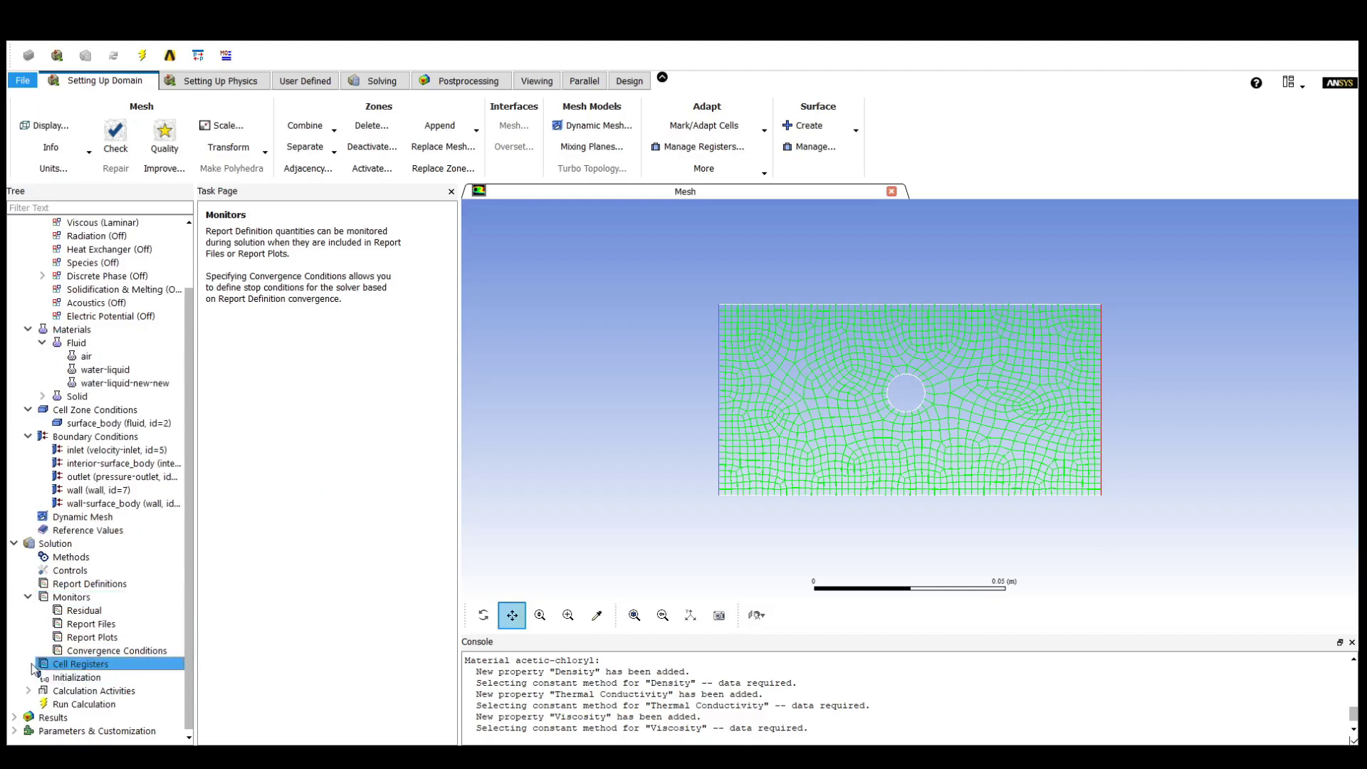
- Initialize the solution with standard initialization computed from the inlet, setting the Y velocity to 0.1 m/s
left_click(97, 682)
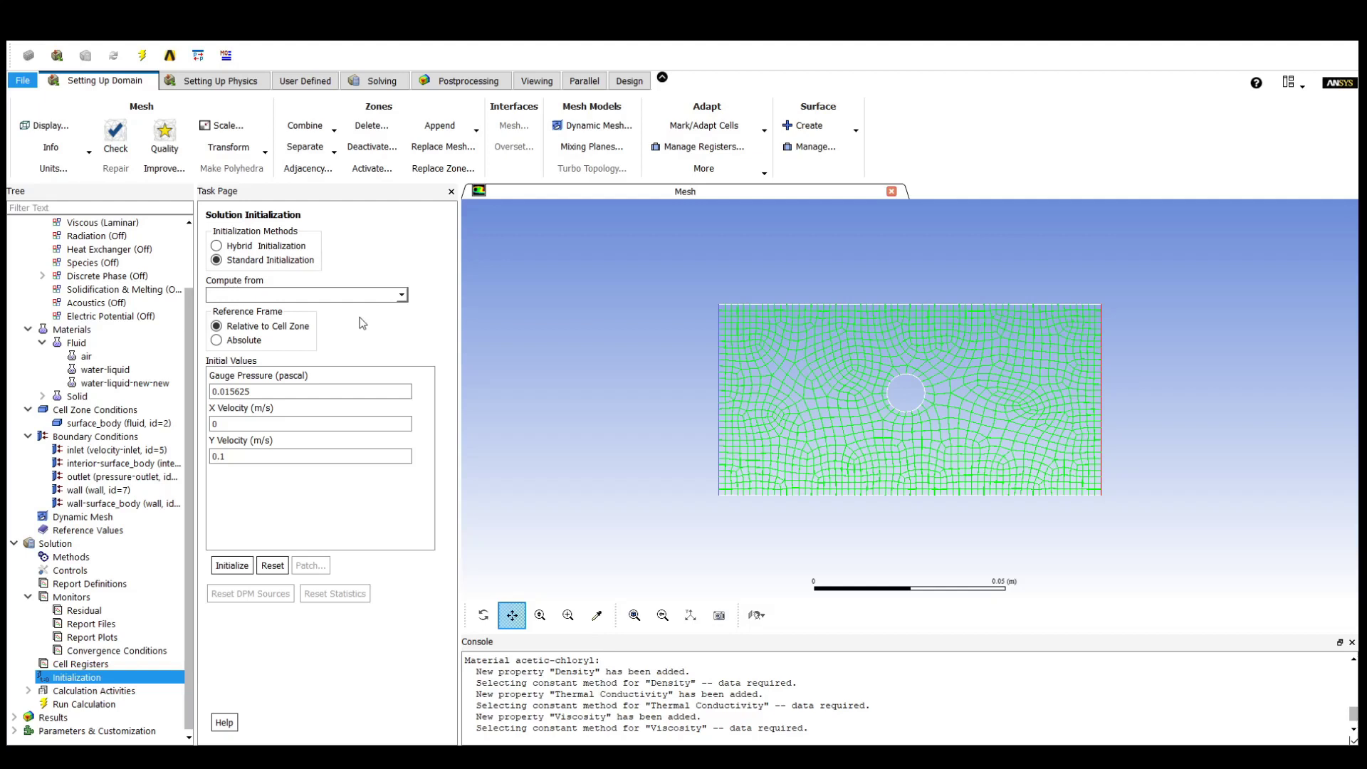
left_click(401, 295)
left_click(401, 307)
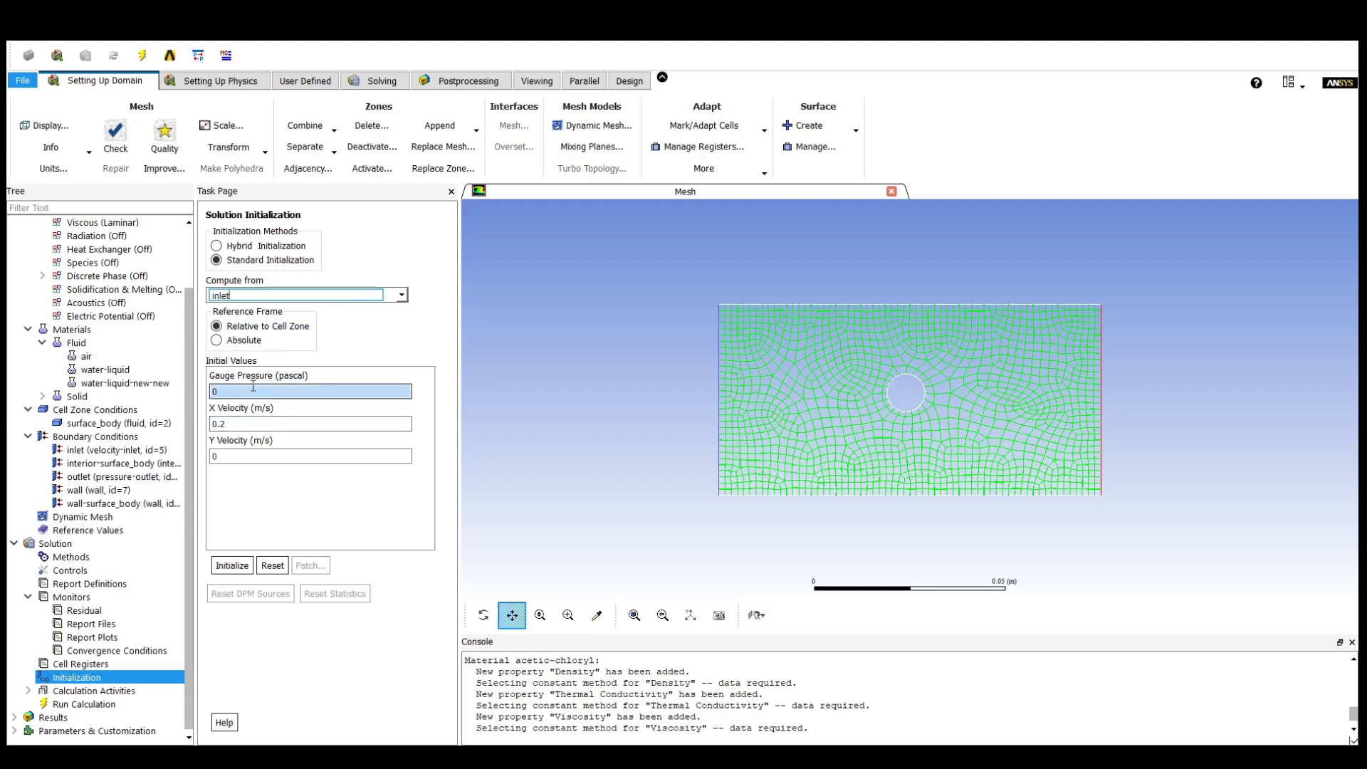
left_click(232, 453)
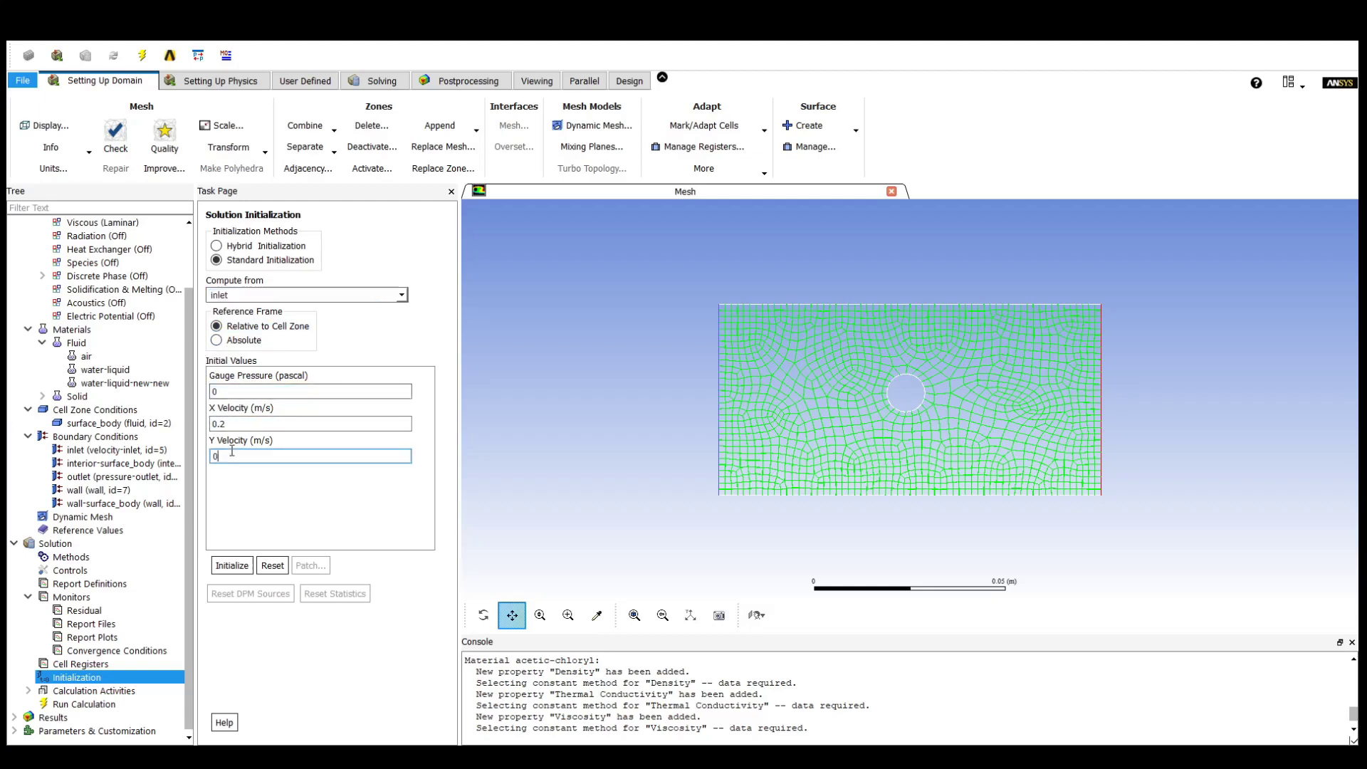
key("BackSpace")
type(".1")
left_click(232, 565)
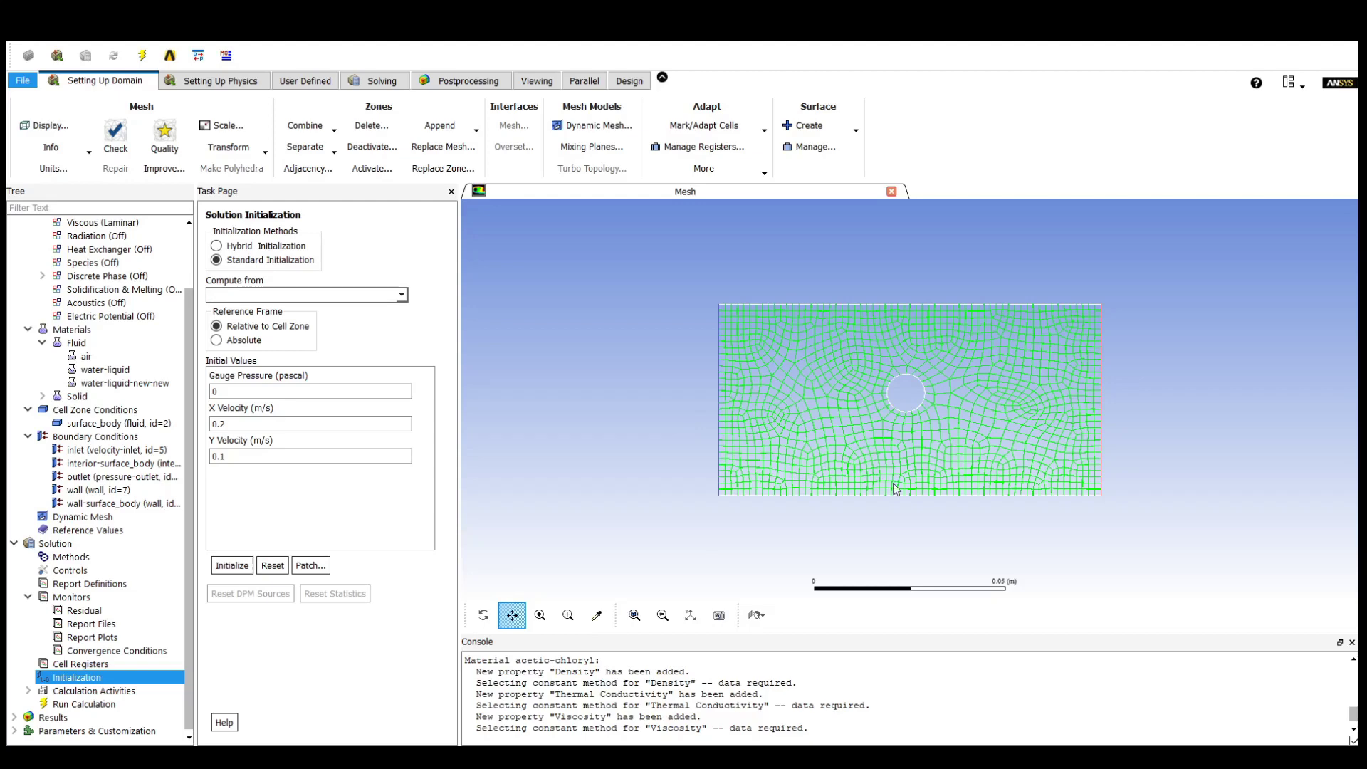
- Run the calculation for 2 iterations with a reporting interval of 1
key("Down")
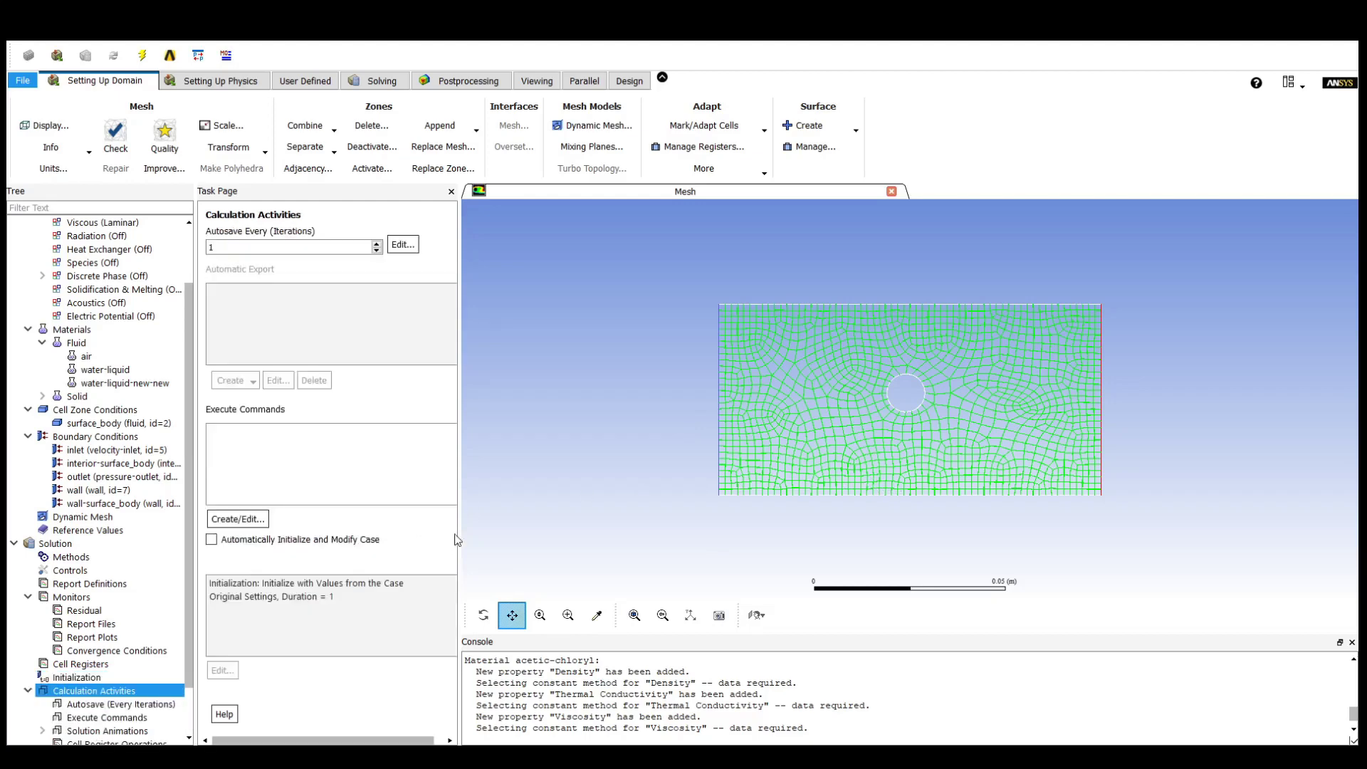
scroll(93, 663, "down", 1)
left_click(92, 705)
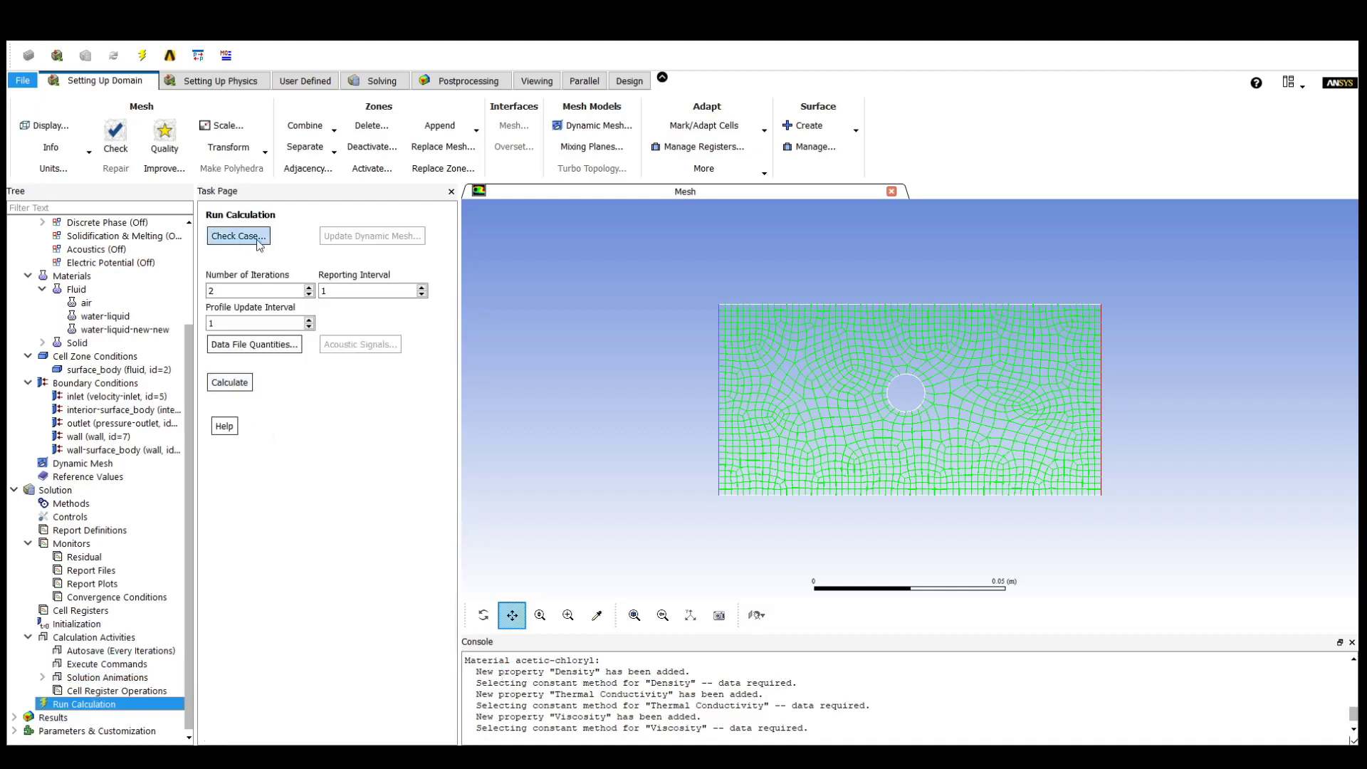
left_click(243, 384)
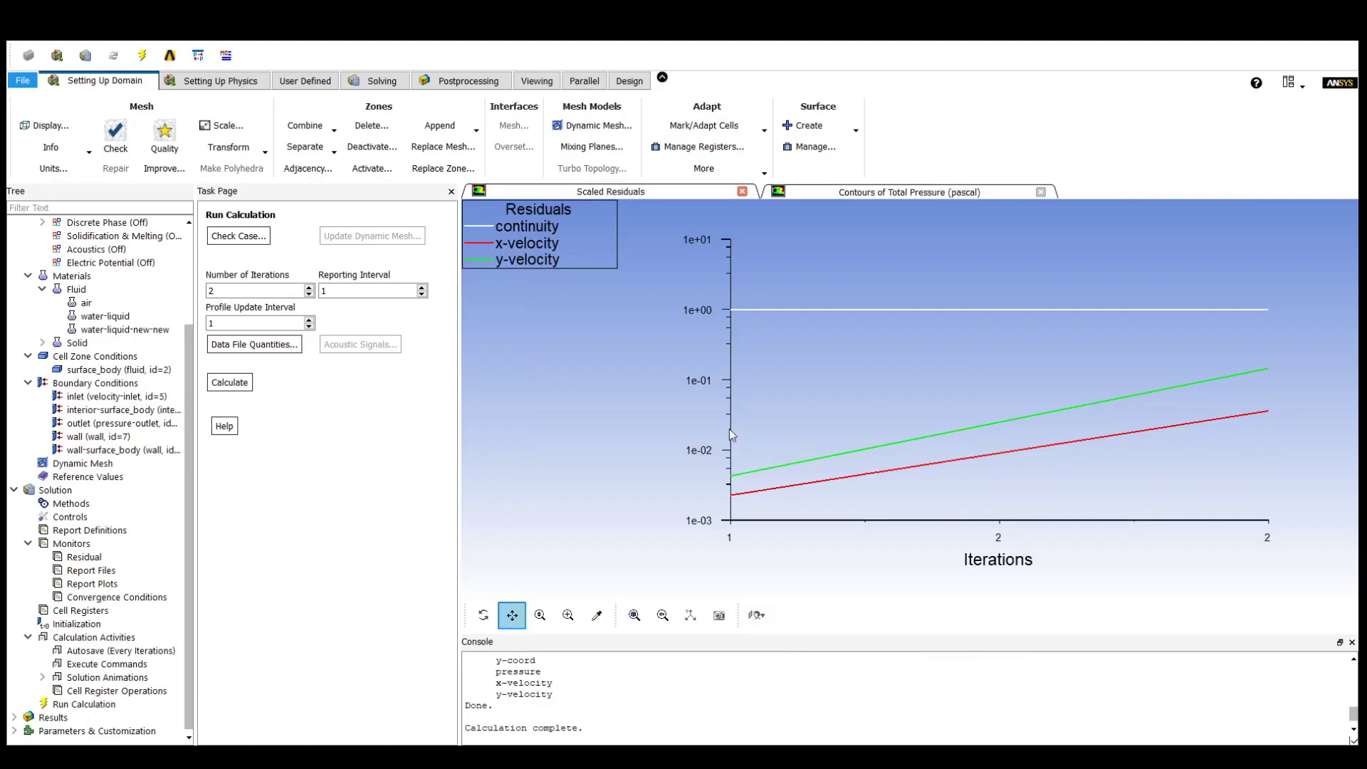
- Examine the total pressure contours around the circular hole, and close the mesh-2 graphics window
left_click(841, 194)
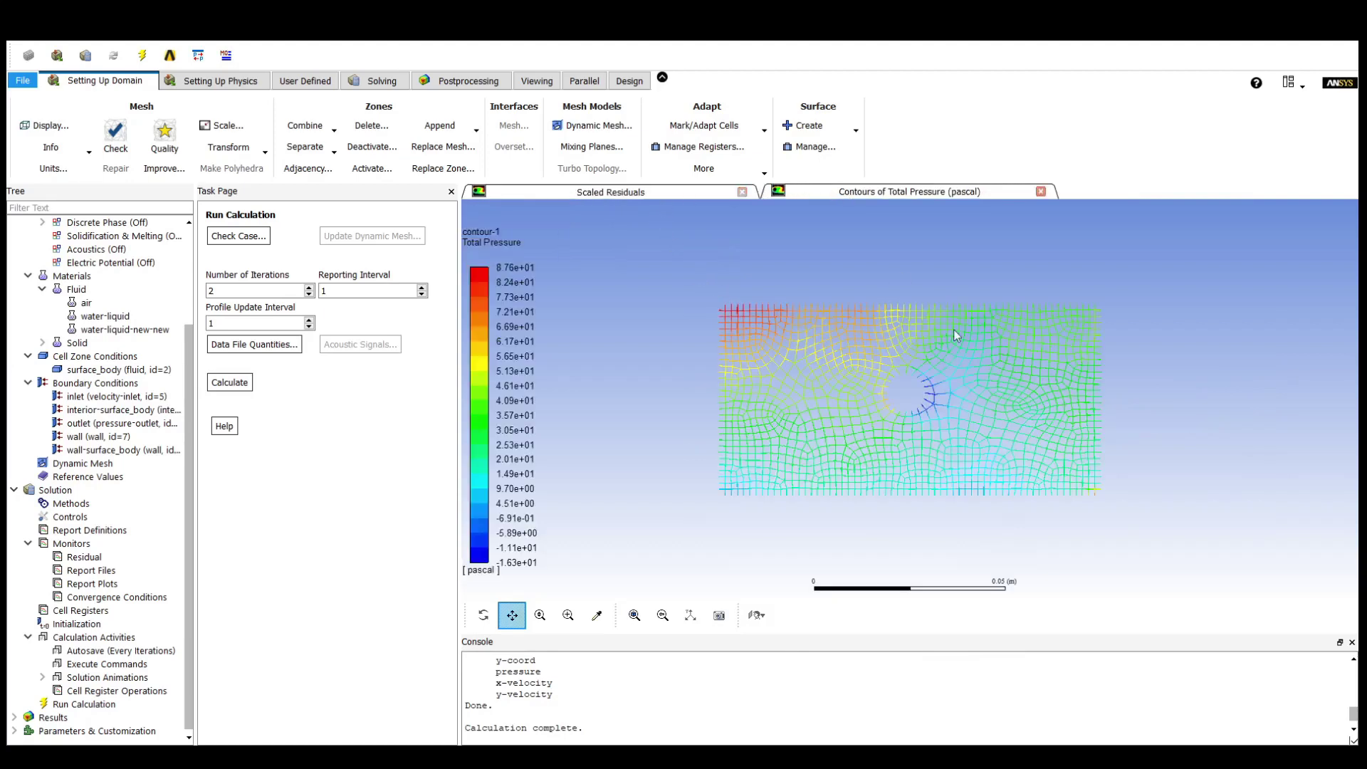
scroll(832, 395, "up", 2)
scroll(832, 395, "down", 3)
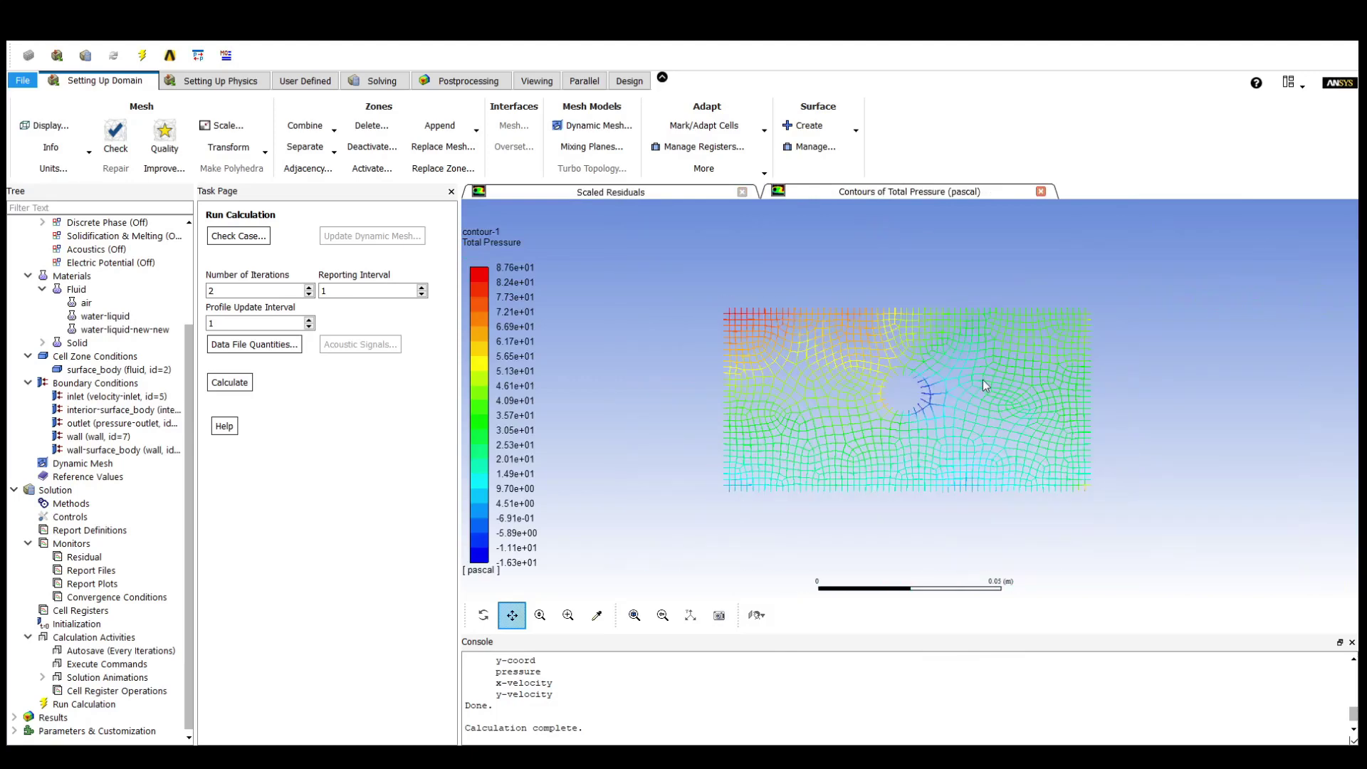
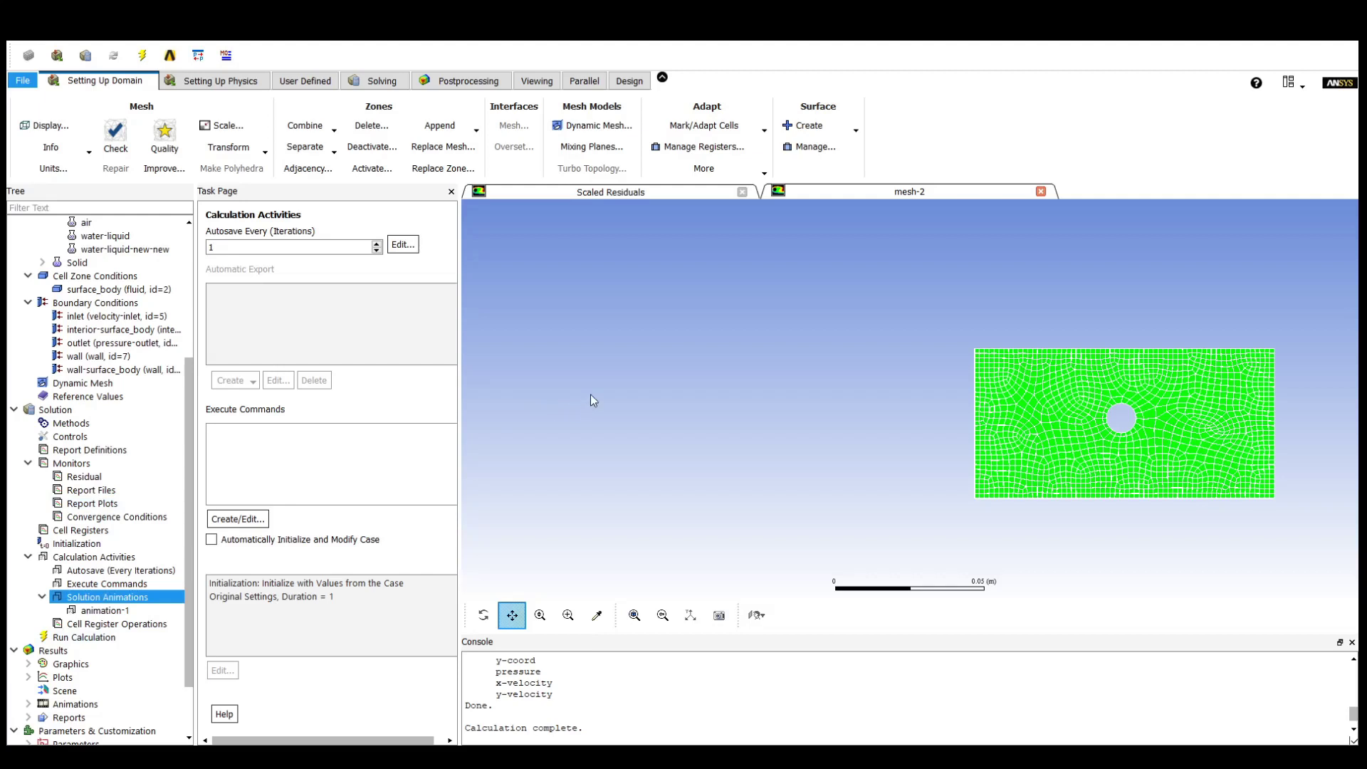
left_click(1041, 191)
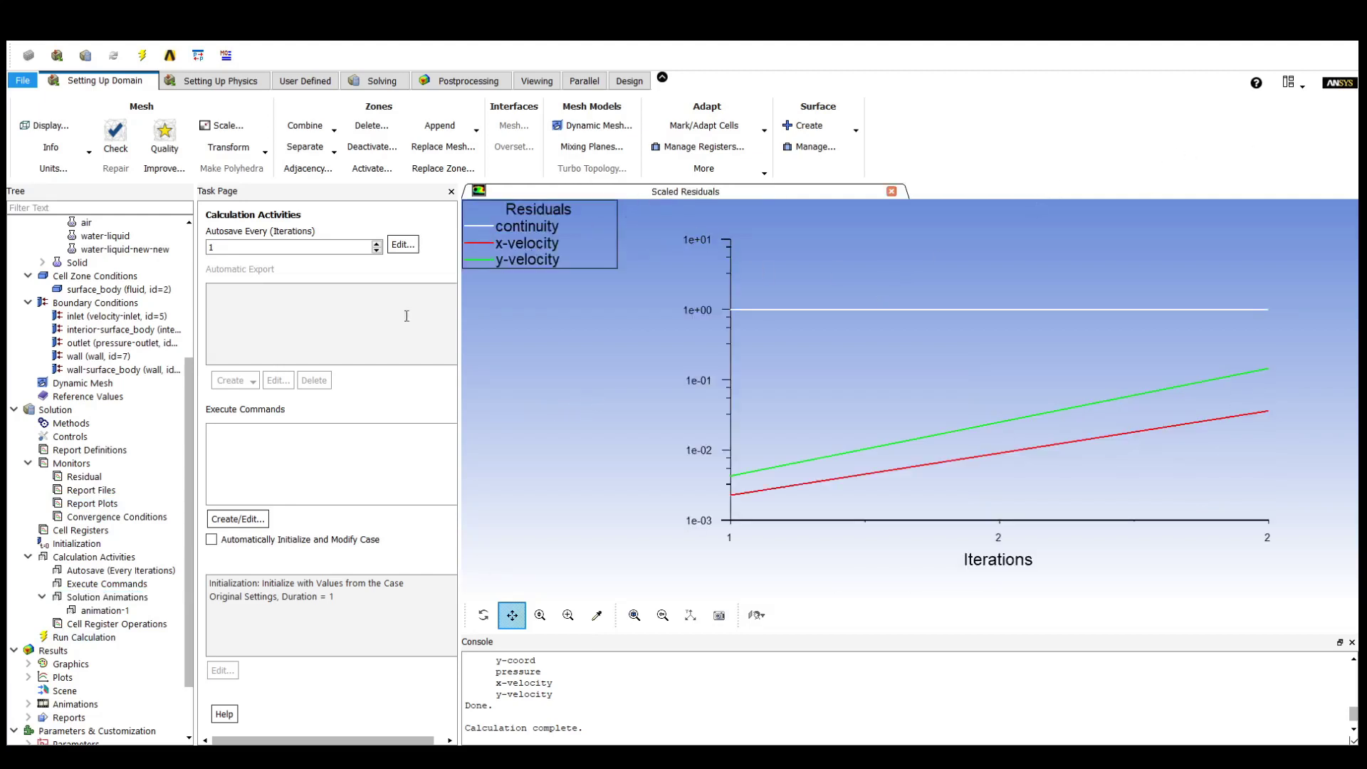